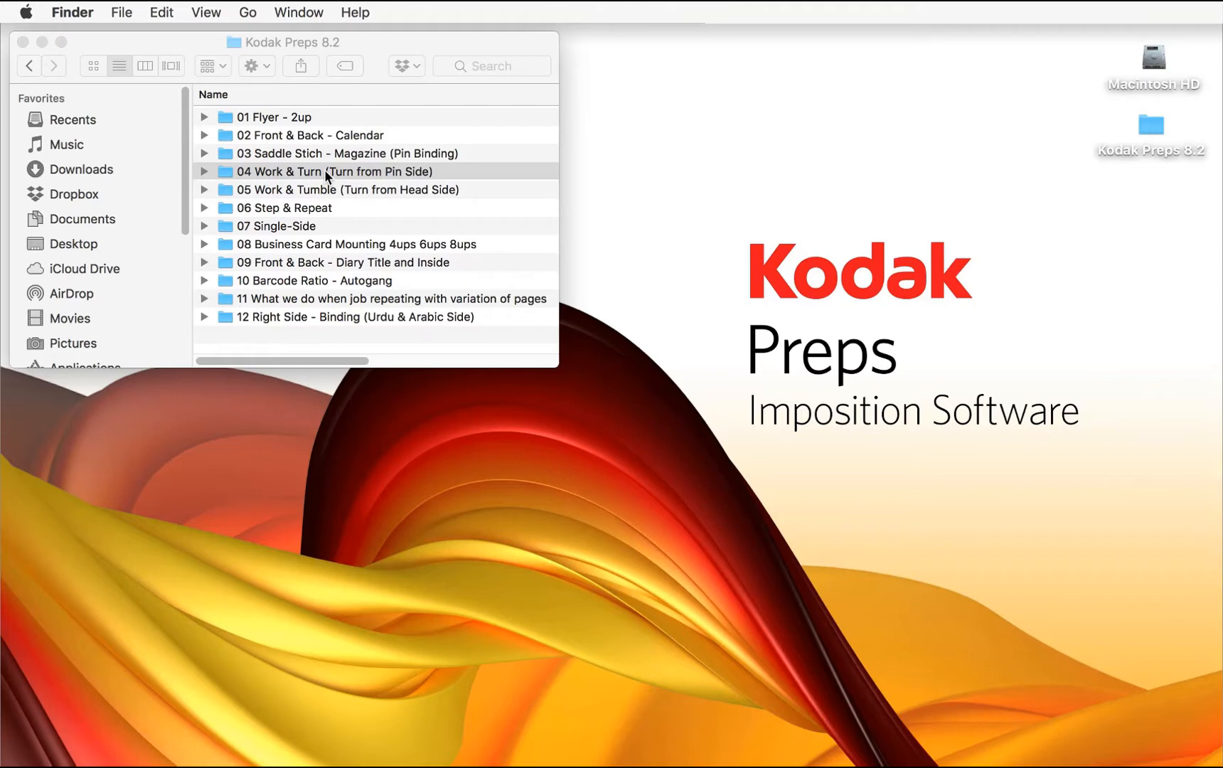
- Check the contents of the 04 Work & Turn (Turn from Pin Side) folder and return to its parent folder
{"action": "double_click", "coordinate": [327, 173]}
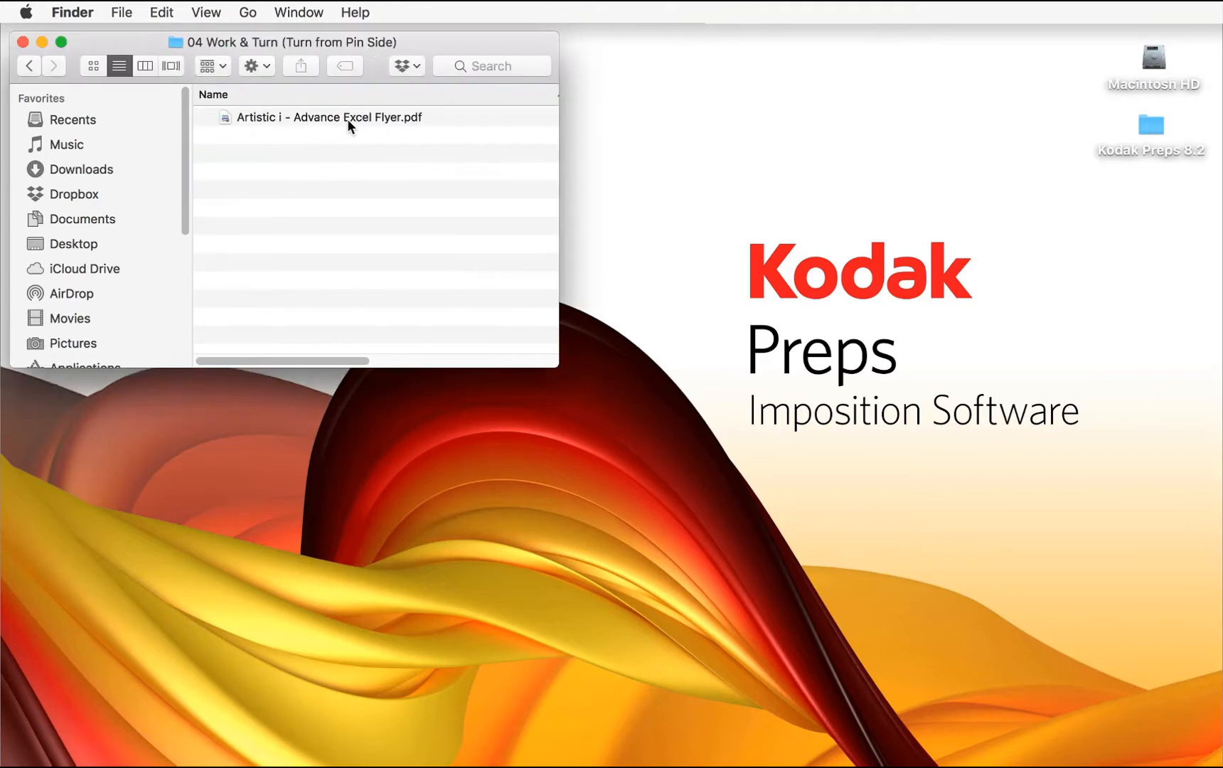
{"action": "left_click", "coordinate": [347, 119]}
{"action": "key", "text": "super+Up"}
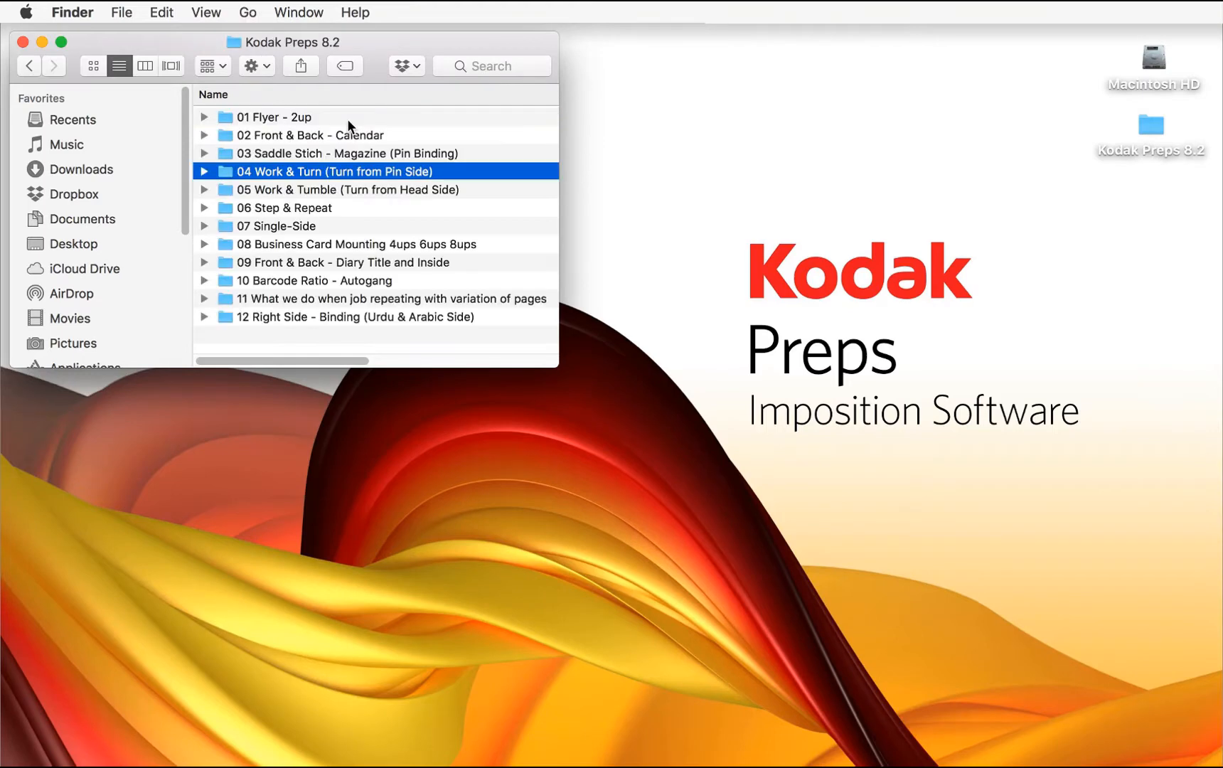
- Review both pages of Output Artistic i - 2up A5 Flyer.pdf from the 01 Flyer - 2up folder, and close it
{"action": "double_click", "coordinate": [348, 119]}
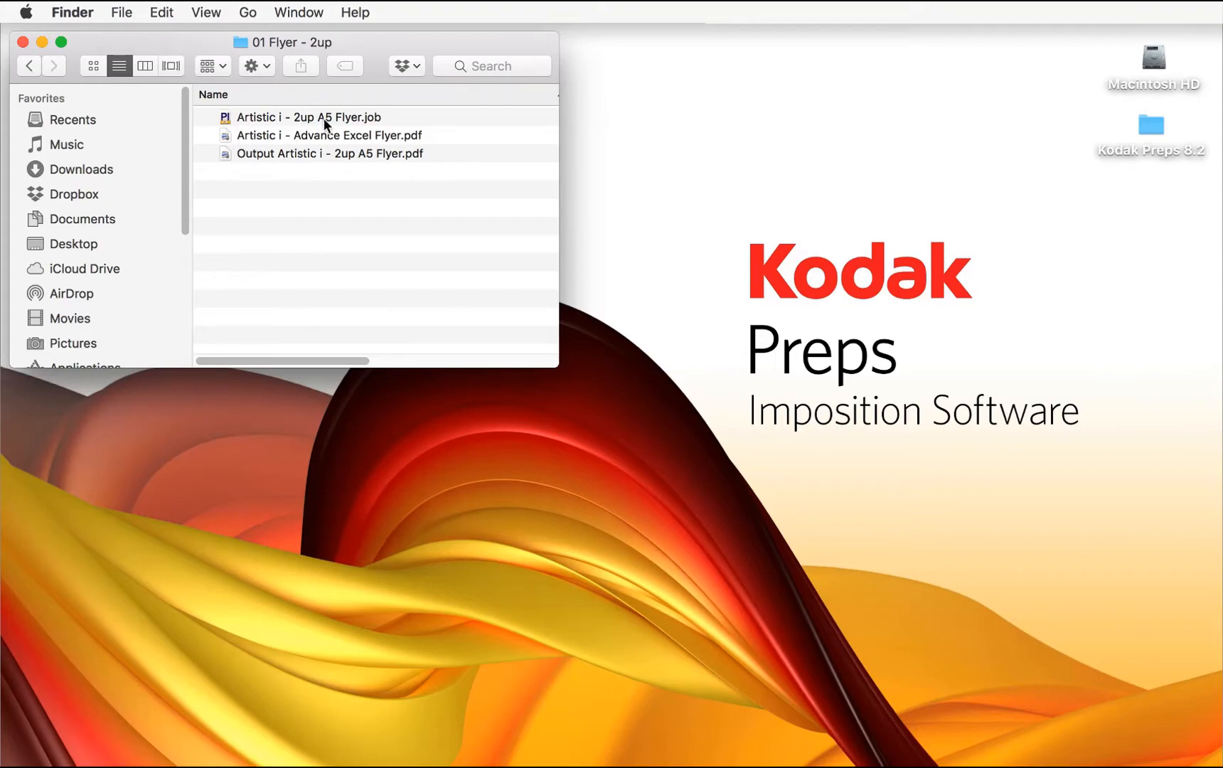
{"action": "double_click", "coordinate": [305, 153]}
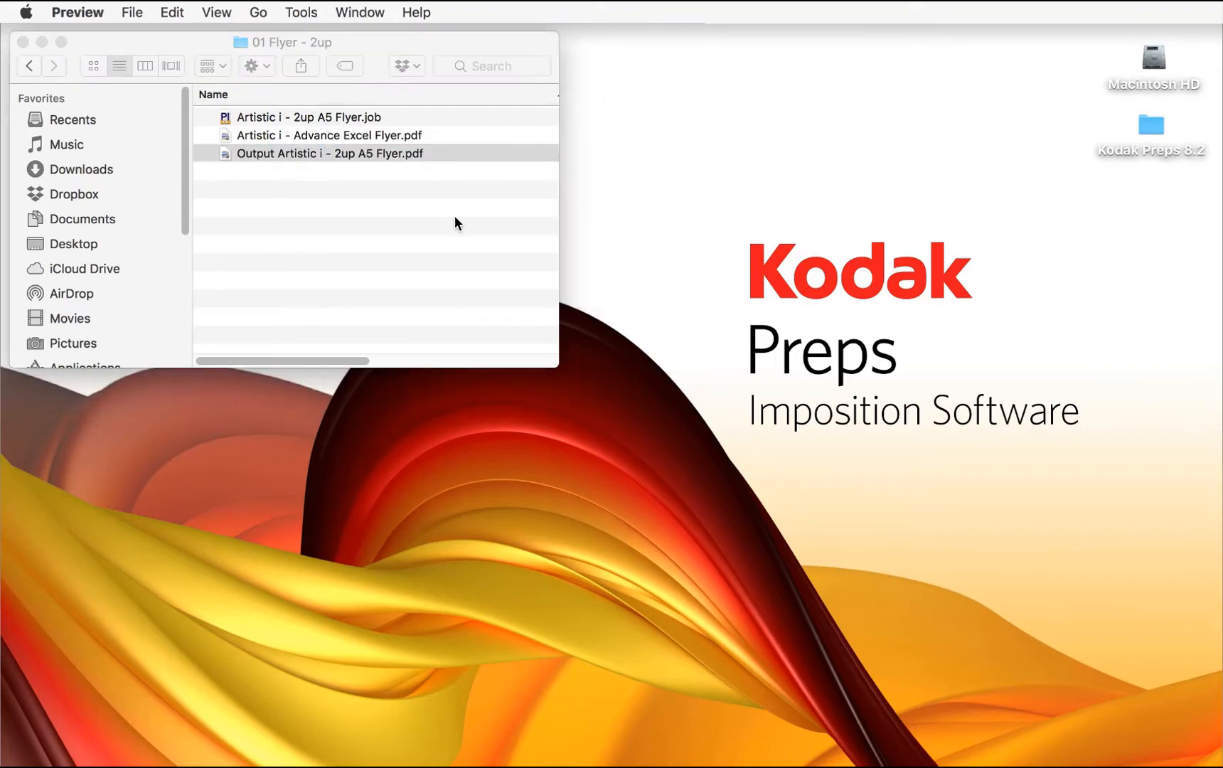
{"action": "key", "text": "super+plus"}
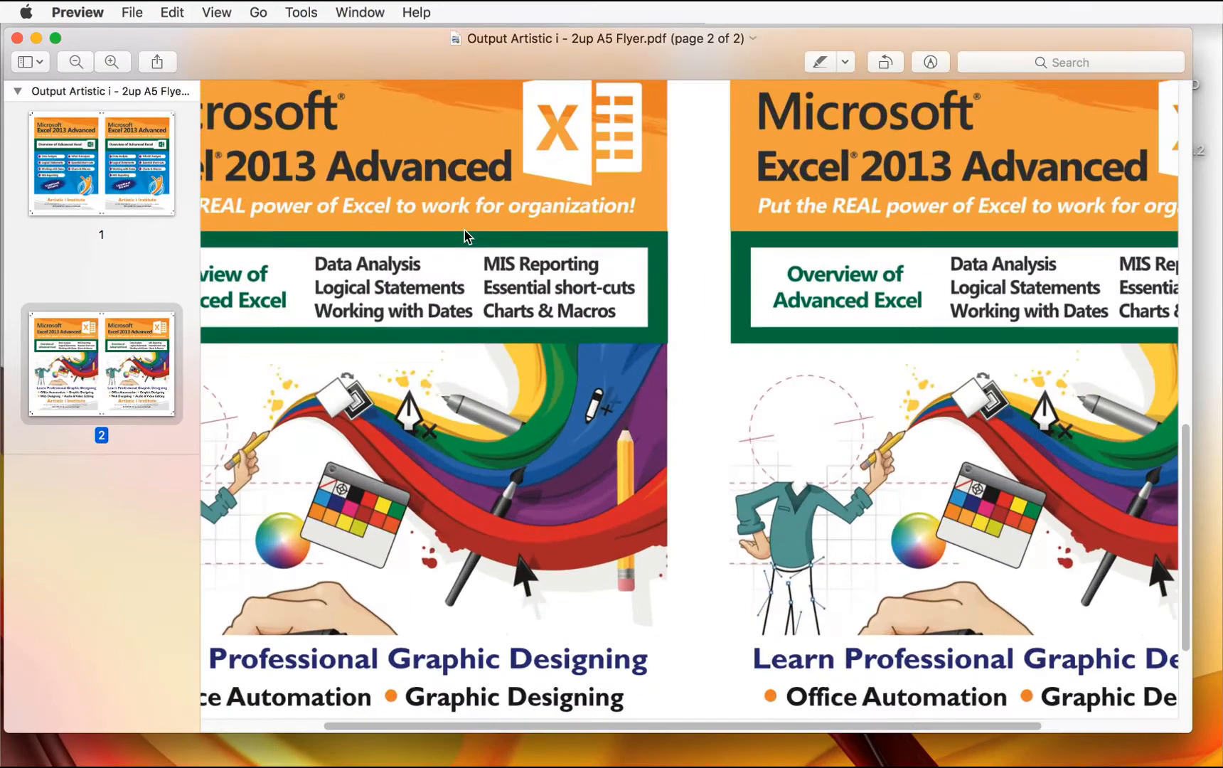
{"action": "key", "text": "super+minus"}
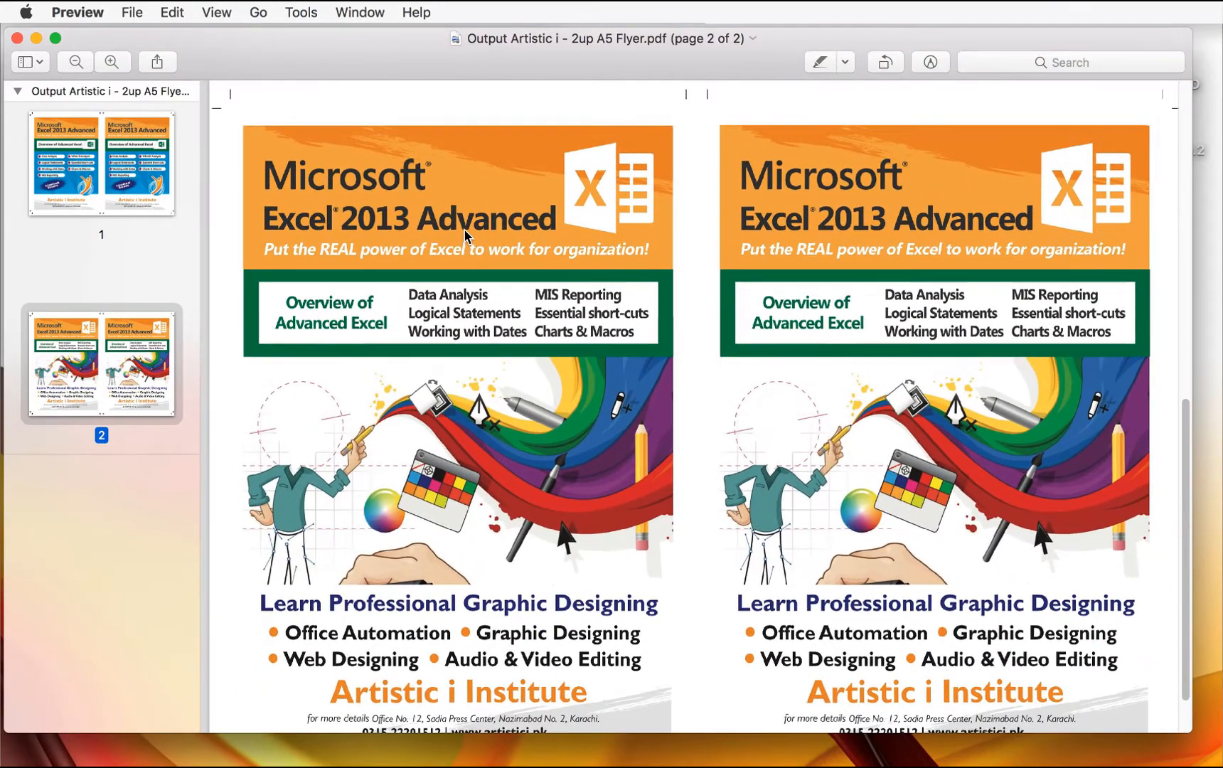
{"action": "key", "text": "super+minus"}
{"action": "key", "text": "super+minus"}
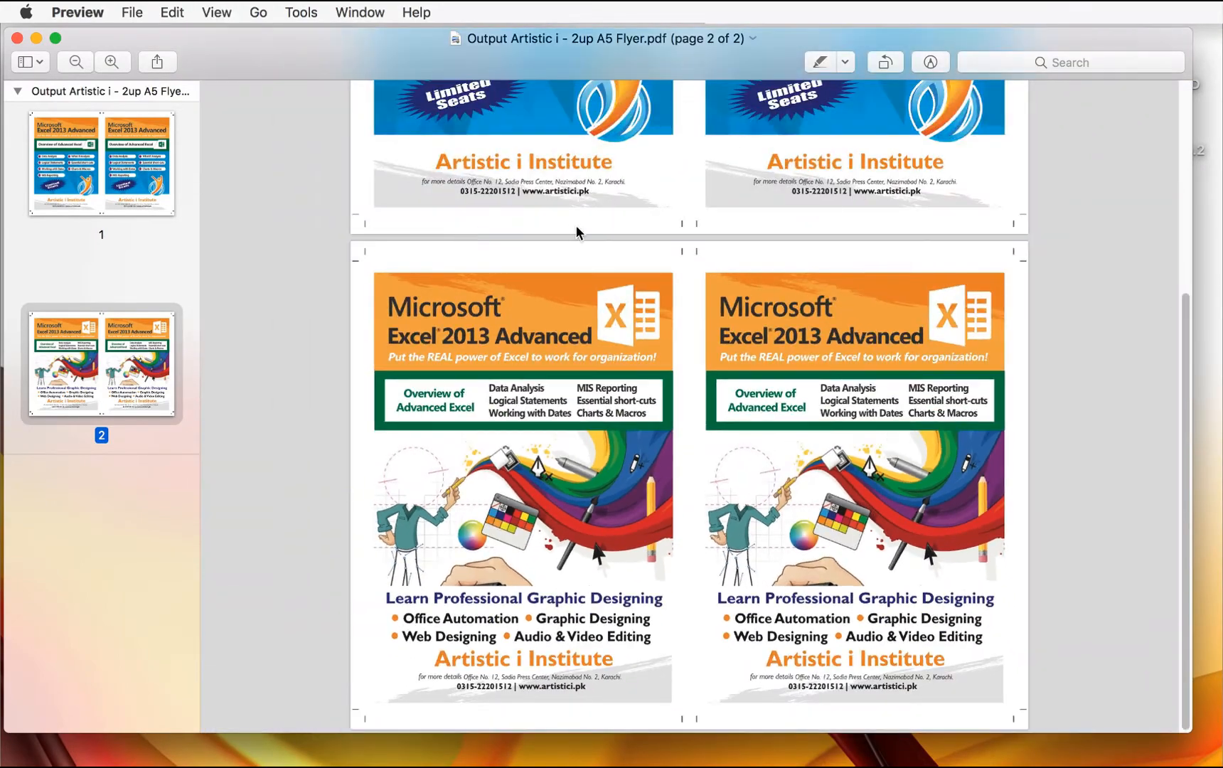
{"action": "left_click_drag", "start_coordinate": [1188, 295], "coordinate": [1202, 96]}
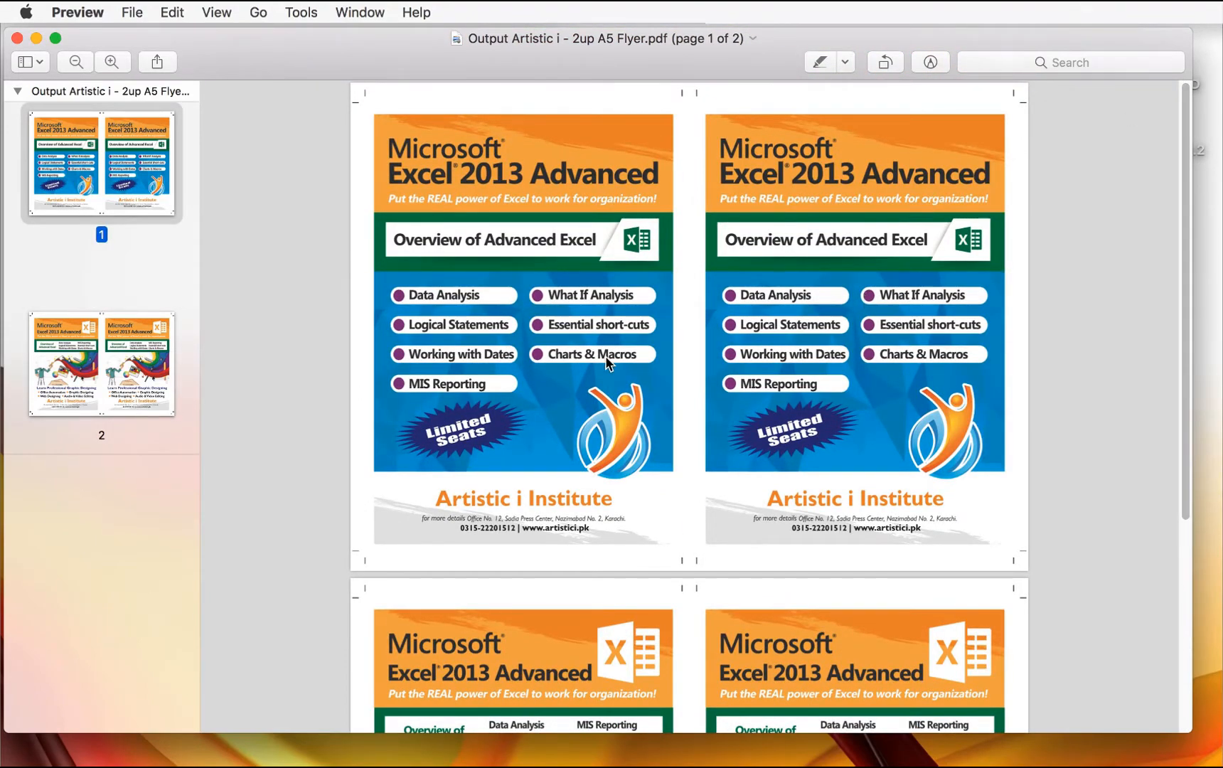
{"action": "key", "text": "super+w"}
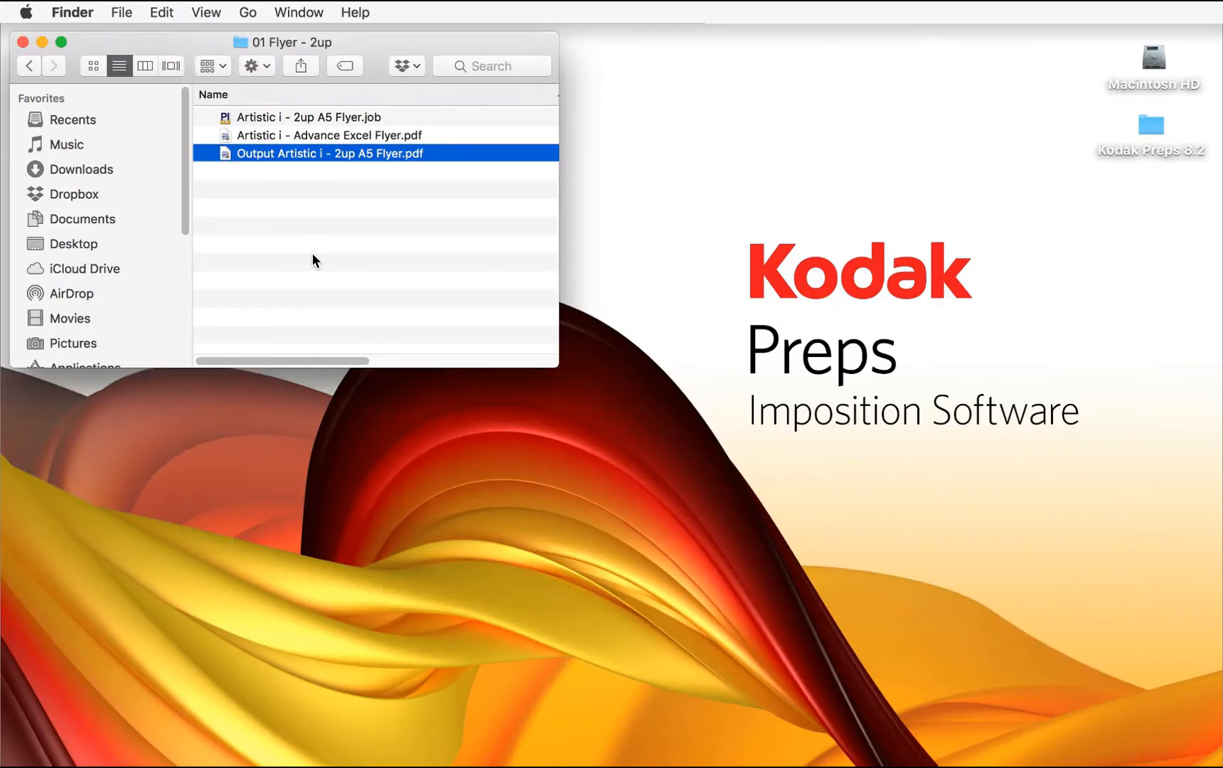
{"action": "key", "text": "super+Up"}
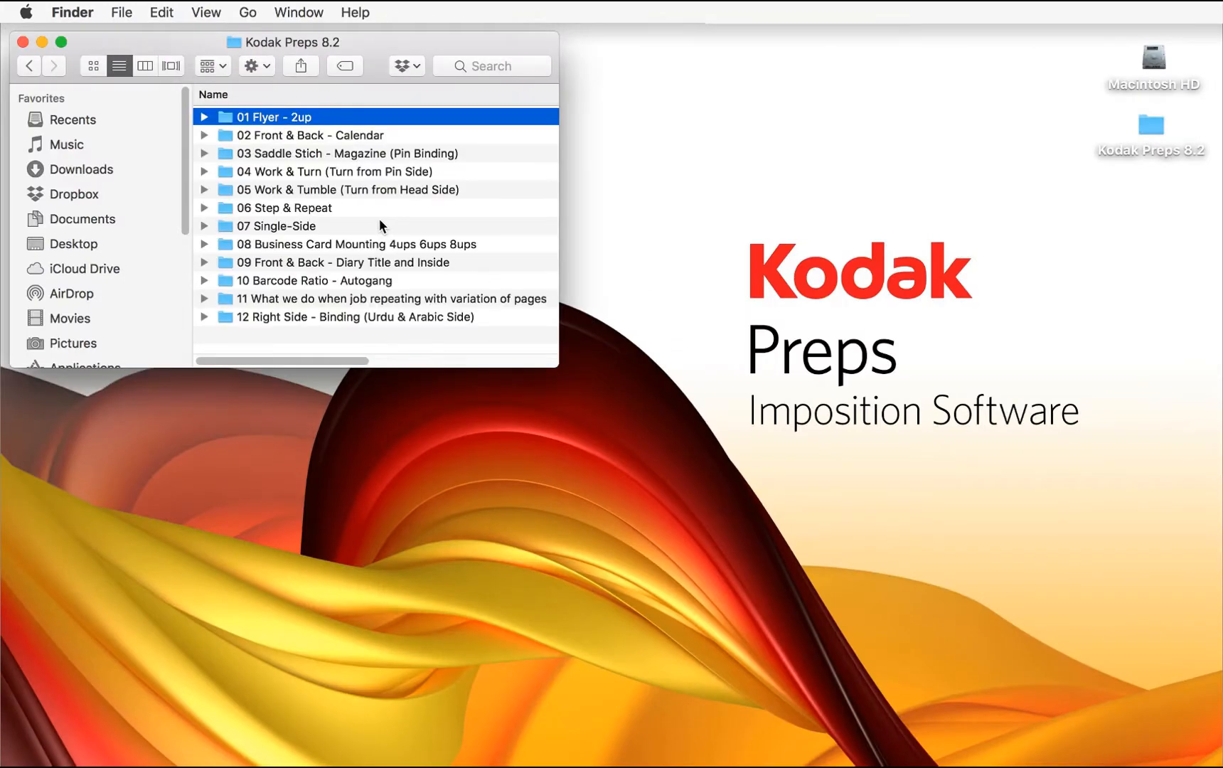
{"action": "key", "text": "Down"}
{"action": "key", "text": "Down"}
{"action": "key", "text": "Down"}
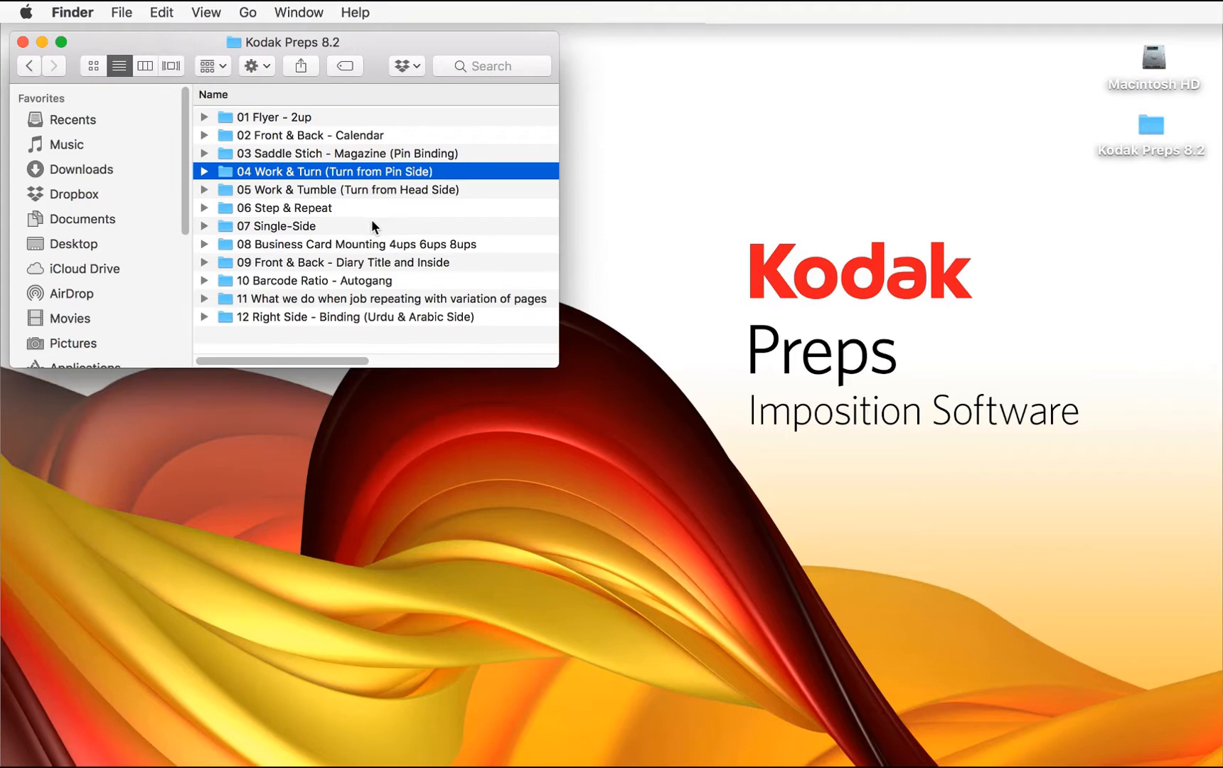
- Copy Artistic i - 2up A5 Flyer.job from the 01 Flyer - 2up folder into the 04 Work & Turn (Turn from Pin Side) folder
{"action": "double_click", "coordinate": [309, 118]}
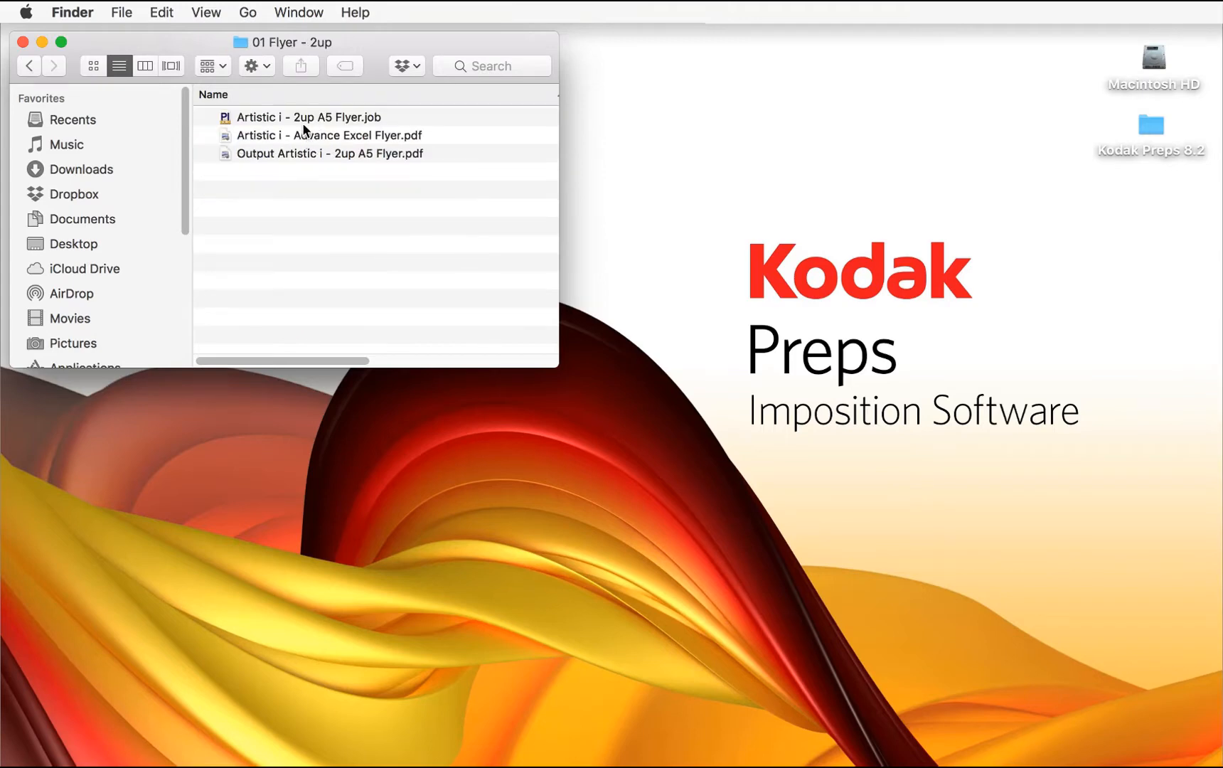
{"action": "left_click", "coordinate": [305, 117]}
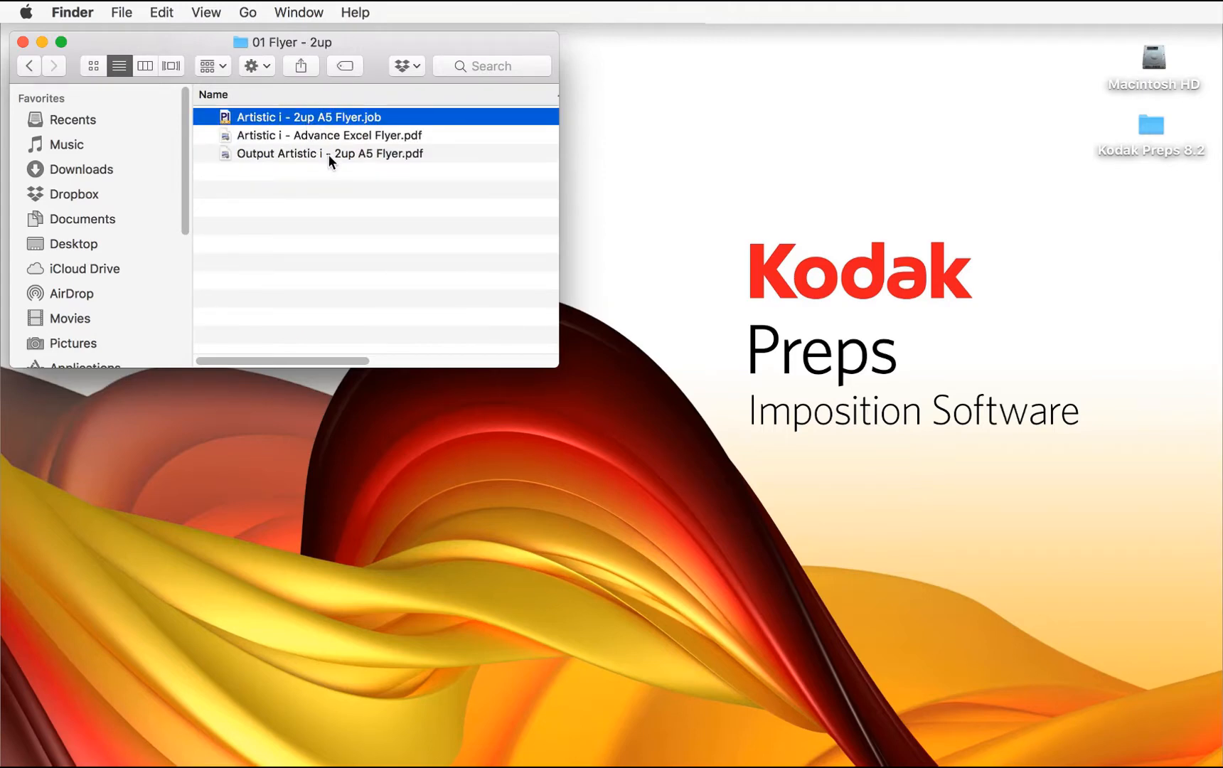
{"action": "key", "text": "super+Up"}
{"action": "key", "text": "Down"}
{"action": "key", "text": "Down"}
{"action": "key", "text": "Down"}
{"action": "key", "text": "Up"}
{"action": "key", "text": "Down"}
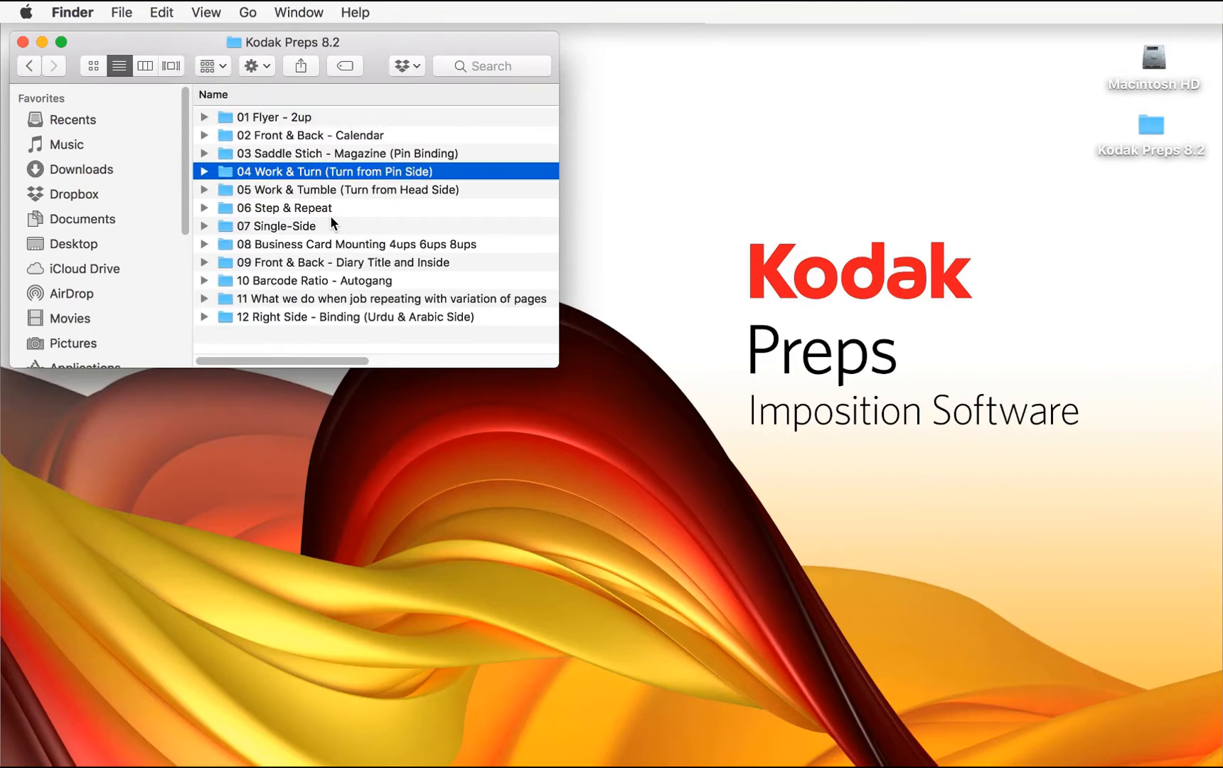
{"action": "key", "text": "super+Down"}
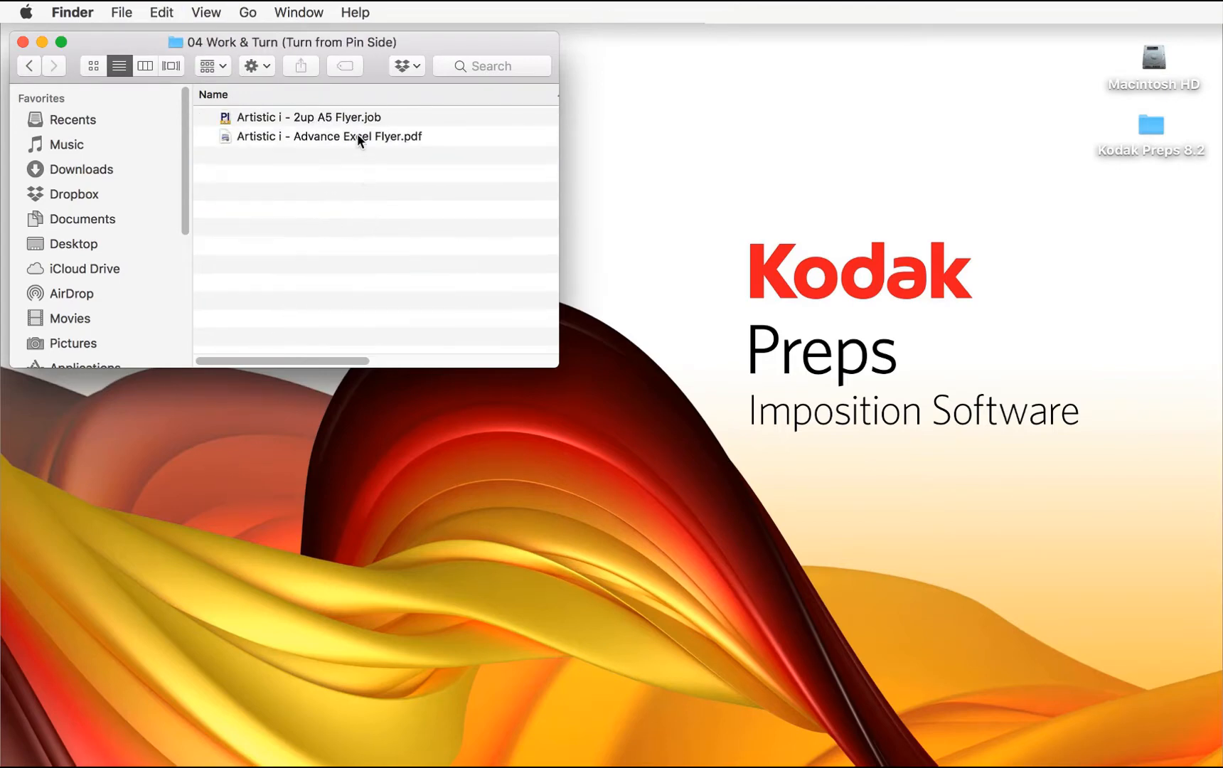
- Open the copied Artistic i - 2up A5 Flyer.job in Preps and show the page content previews on the press sheets
{"action": "double_click", "coordinate": [349, 117]}
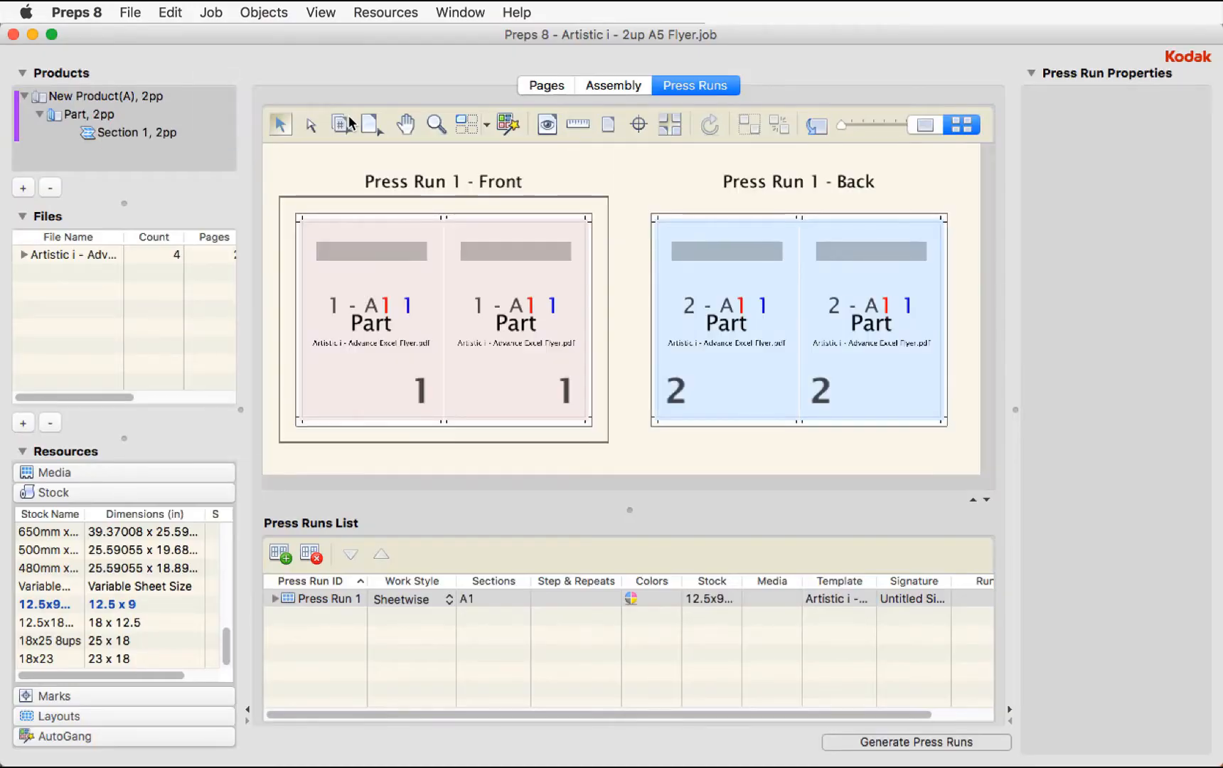
{"action": "left_click", "coordinate": [665, 270]}
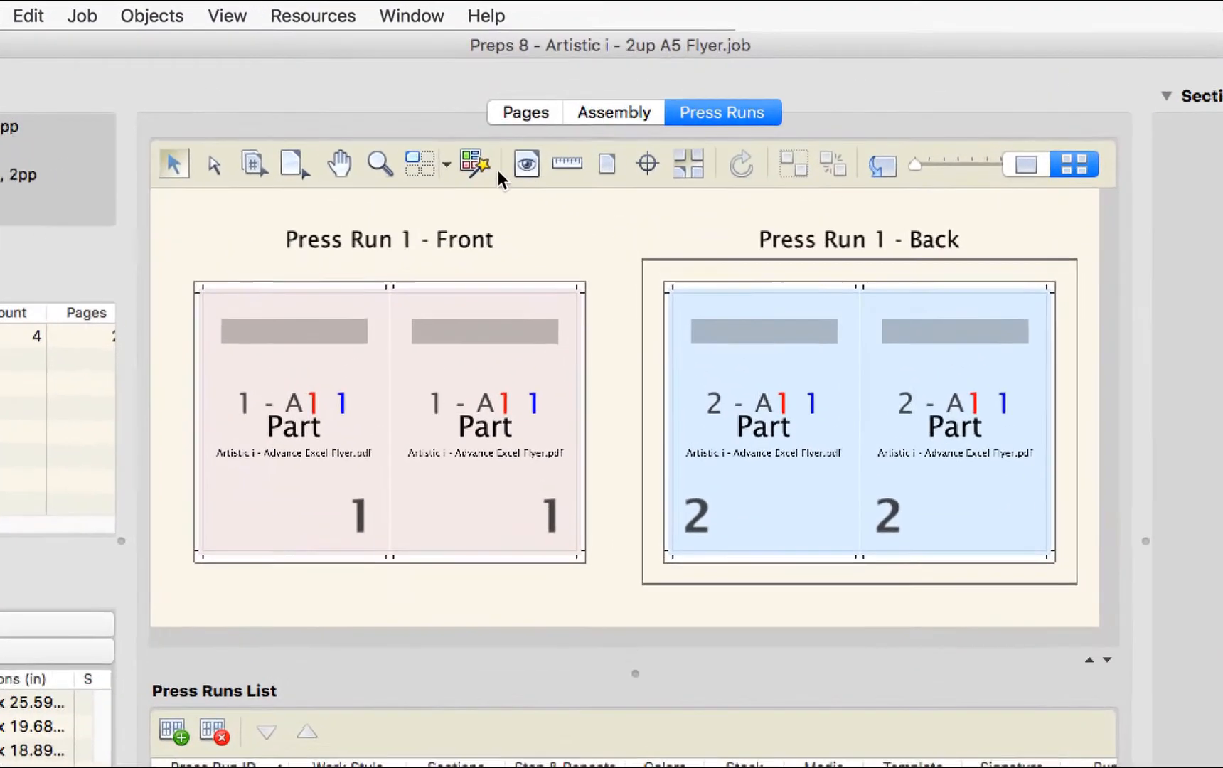
{"action": "left_click", "coordinate": [547, 124]}
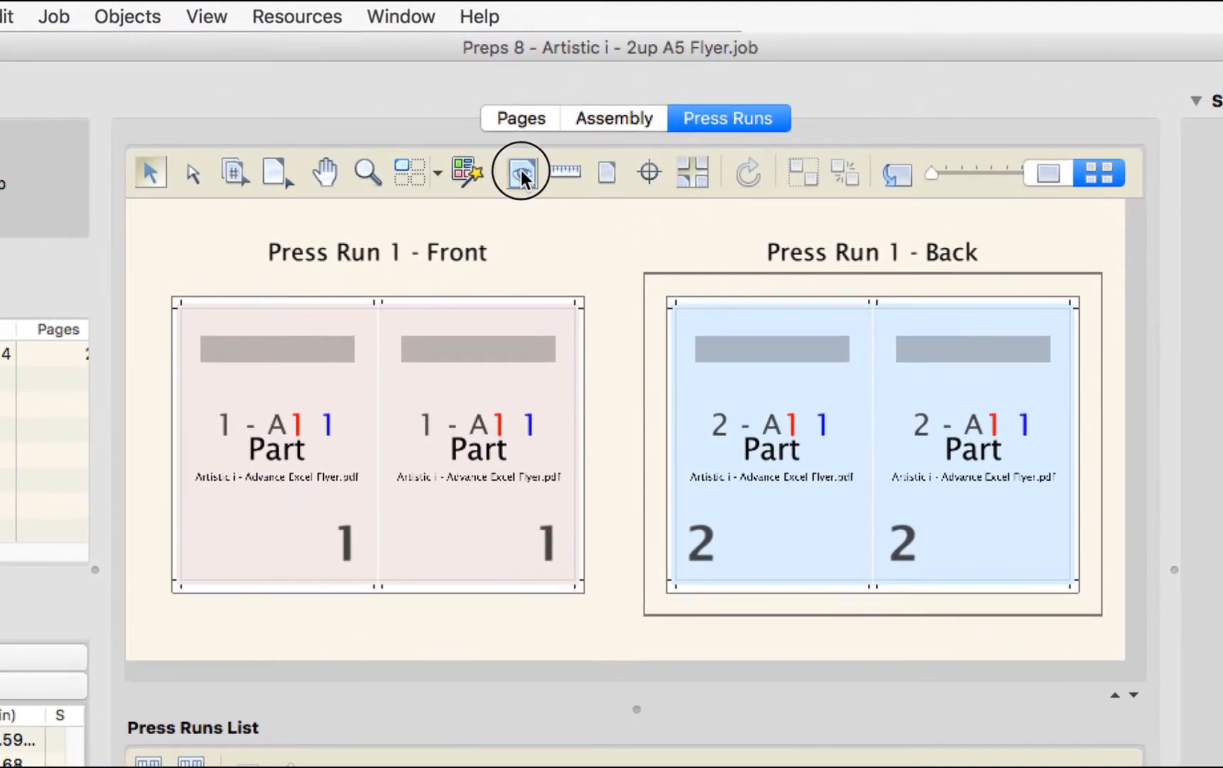
{"action": "left_click", "coordinate": [615, 413]}
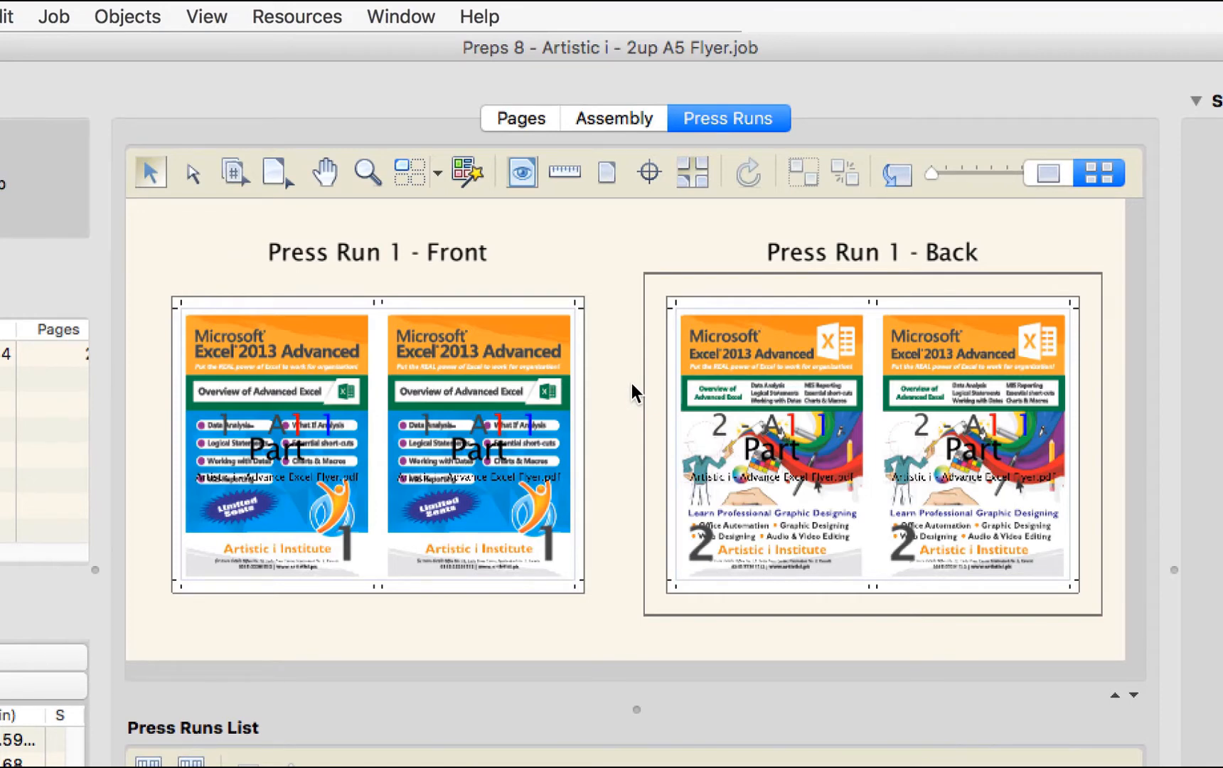
{"action": "left_click", "coordinate": [523, 172]}
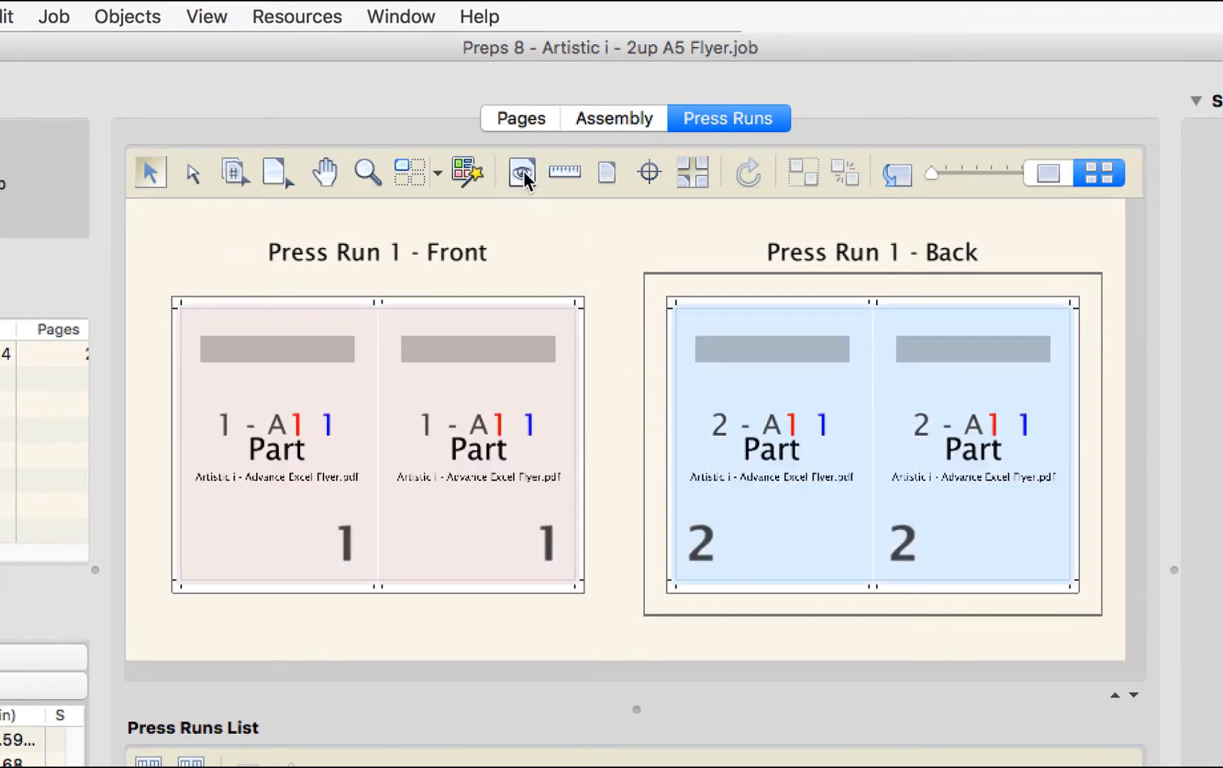
{"action": "left_click", "coordinate": [524, 171]}
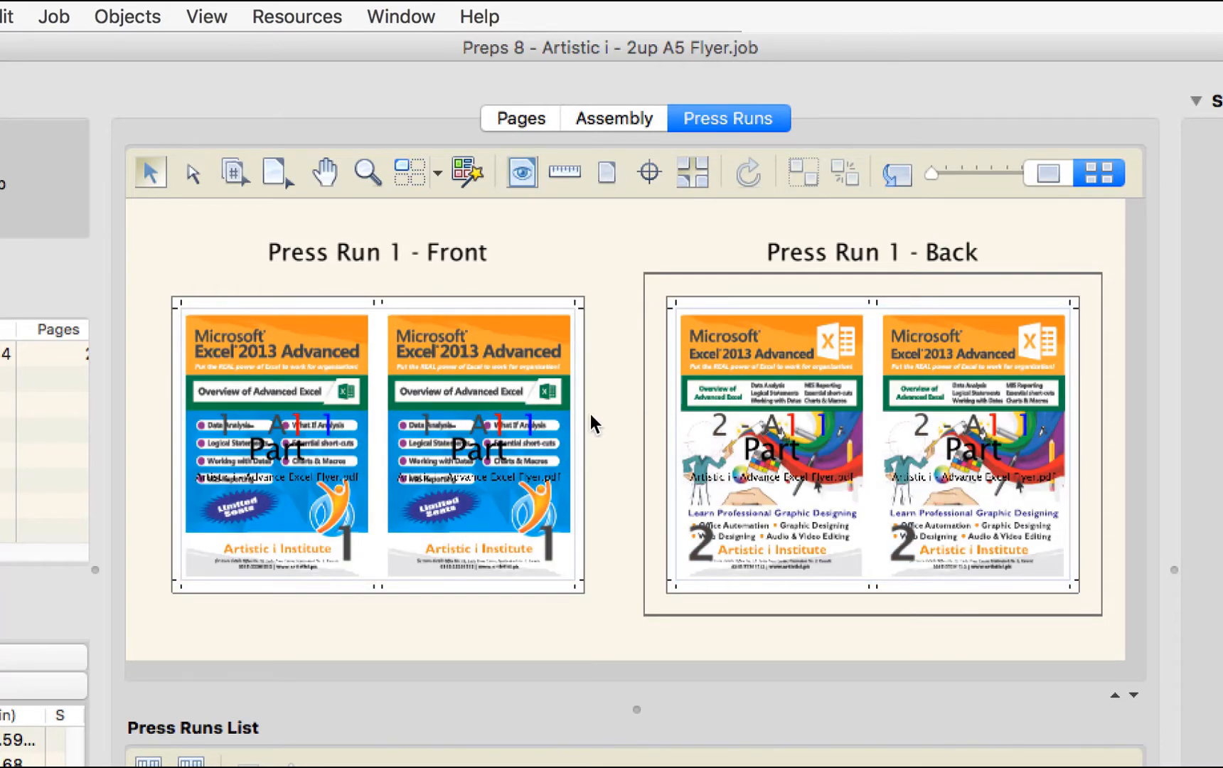
{"action": "left_click", "coordinate": [493, 364]}
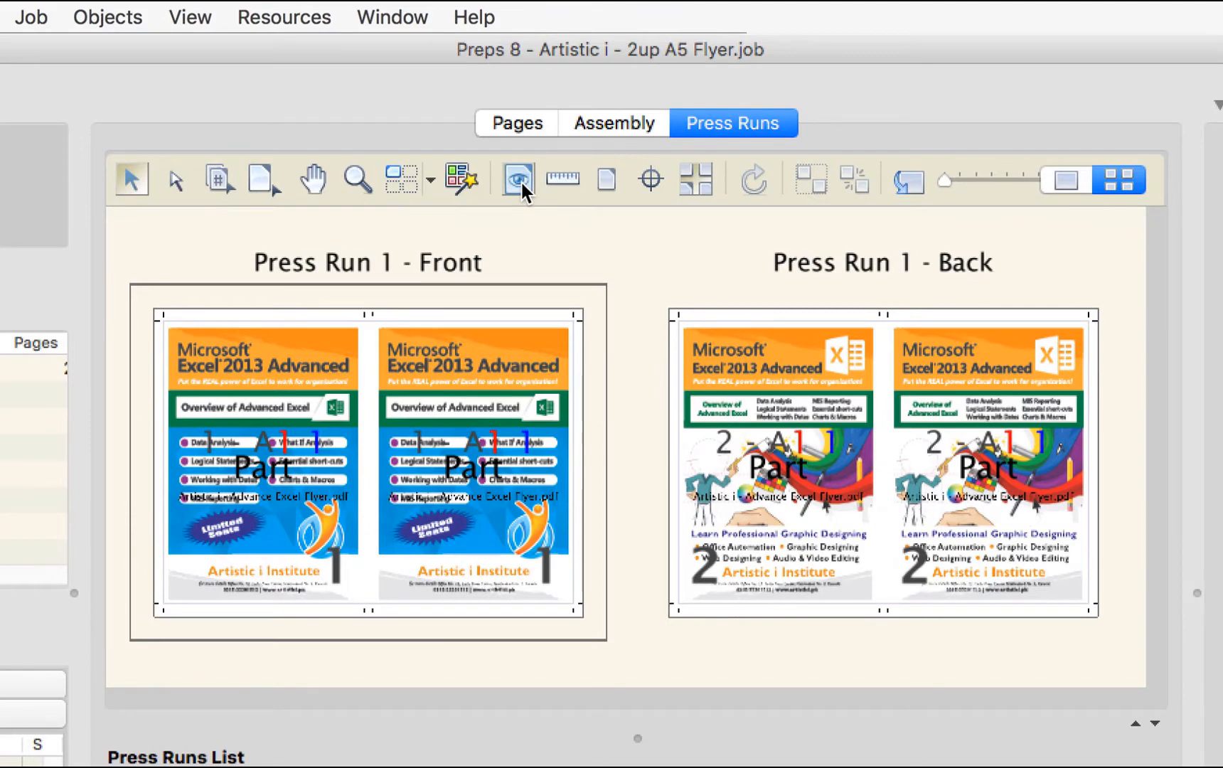
- Display the spacing measurements on the front press sheet for inspection, and hide them again
{"action": "left_click", "coordinate": [560, 182]}
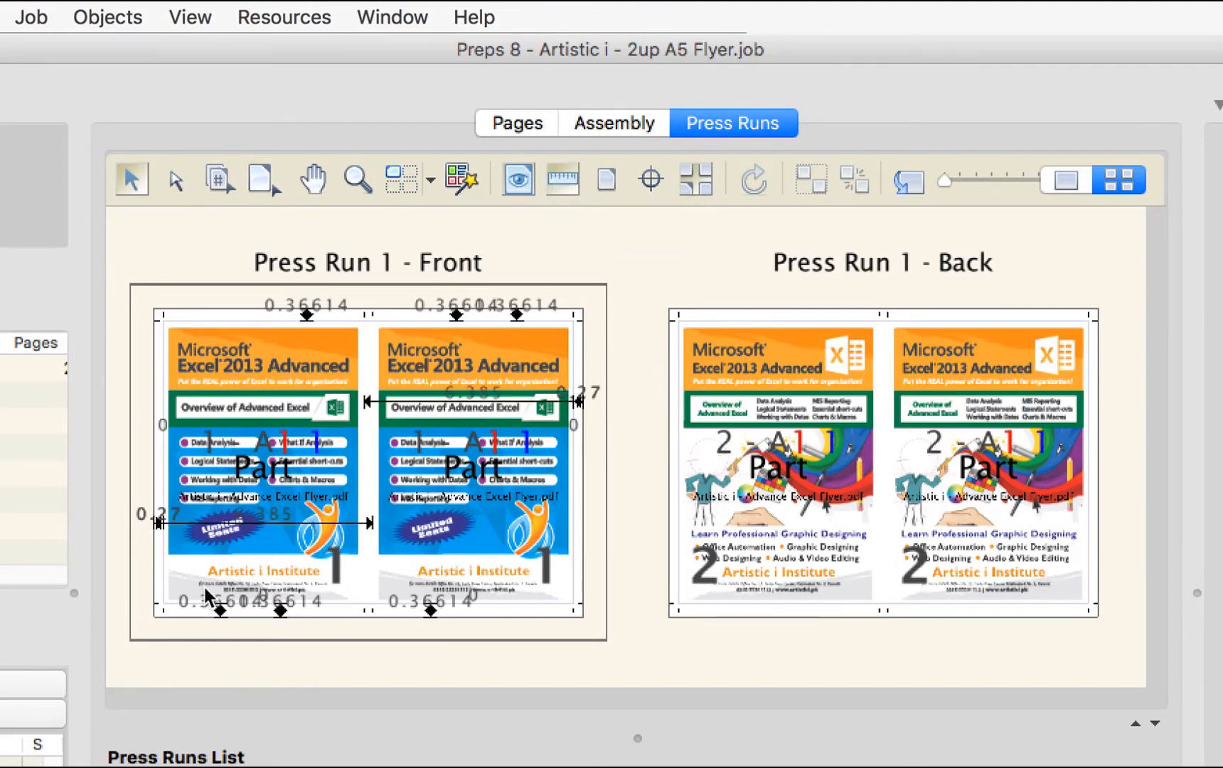
{"action": "left_click", "coordinate": [567, 182]}
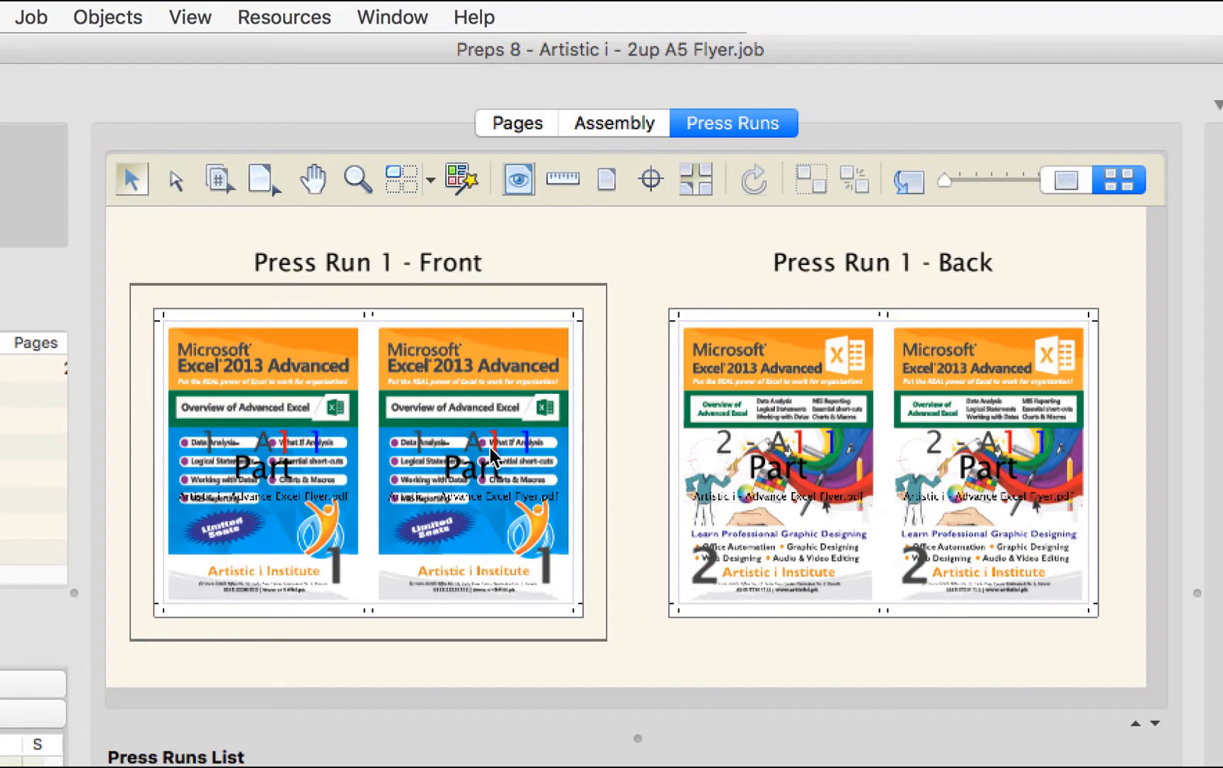
- Set the section's number of horizontal imposed pages to 1 and regenerate the entire imposition
{"action": "left_click", "coordinate": [303, 455]}
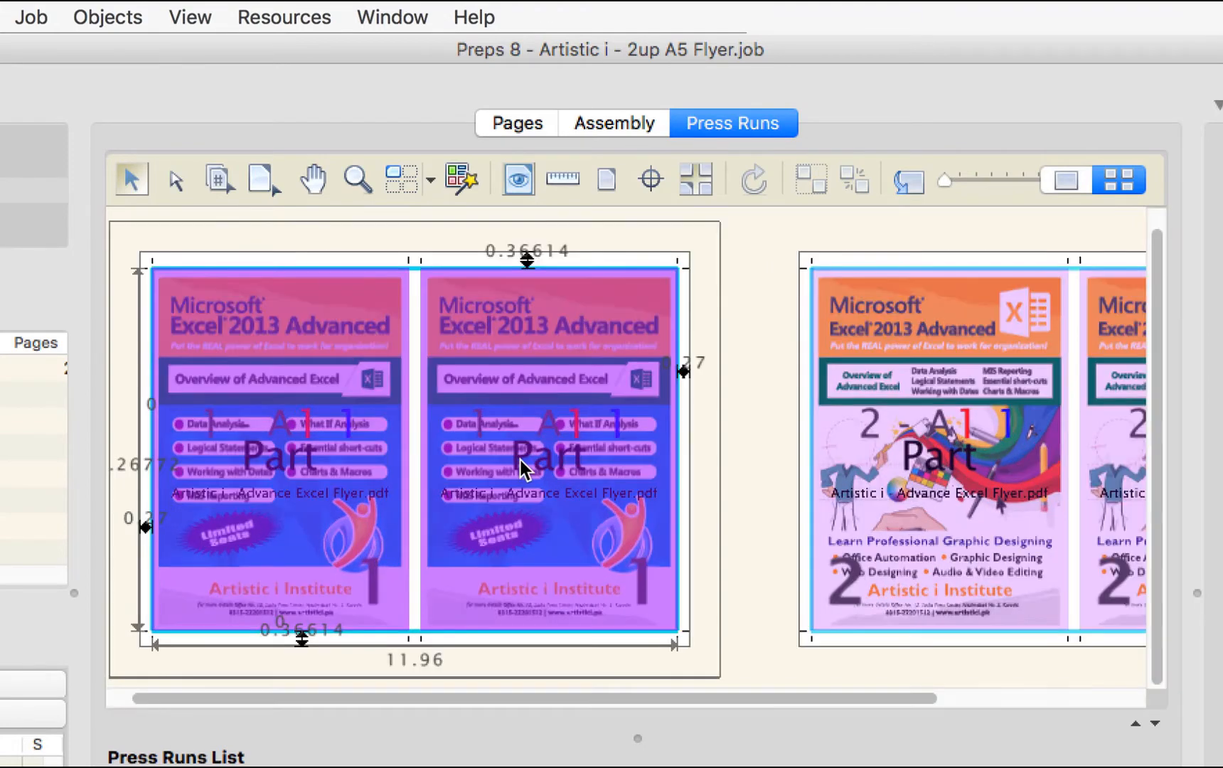
{"action": "double_click", "coordinate": [523, 466]}
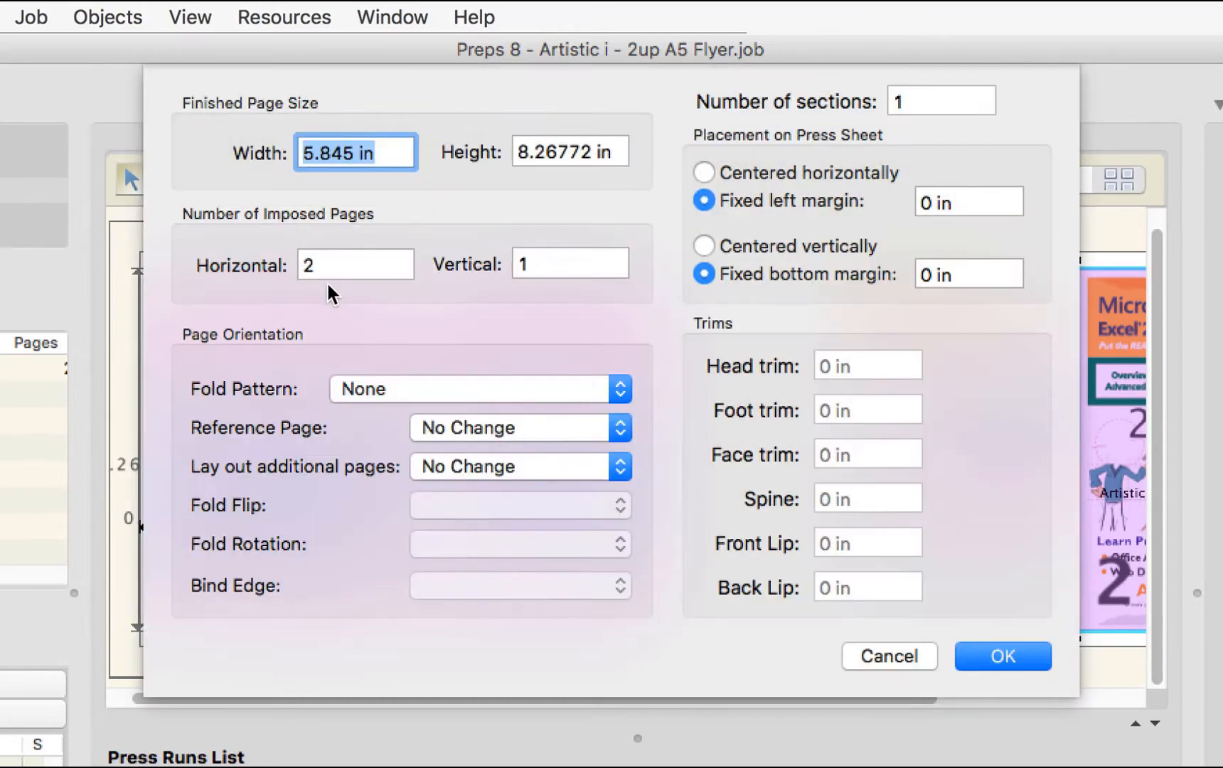
{"action": "left_click", "coordinate": [328, 267]}
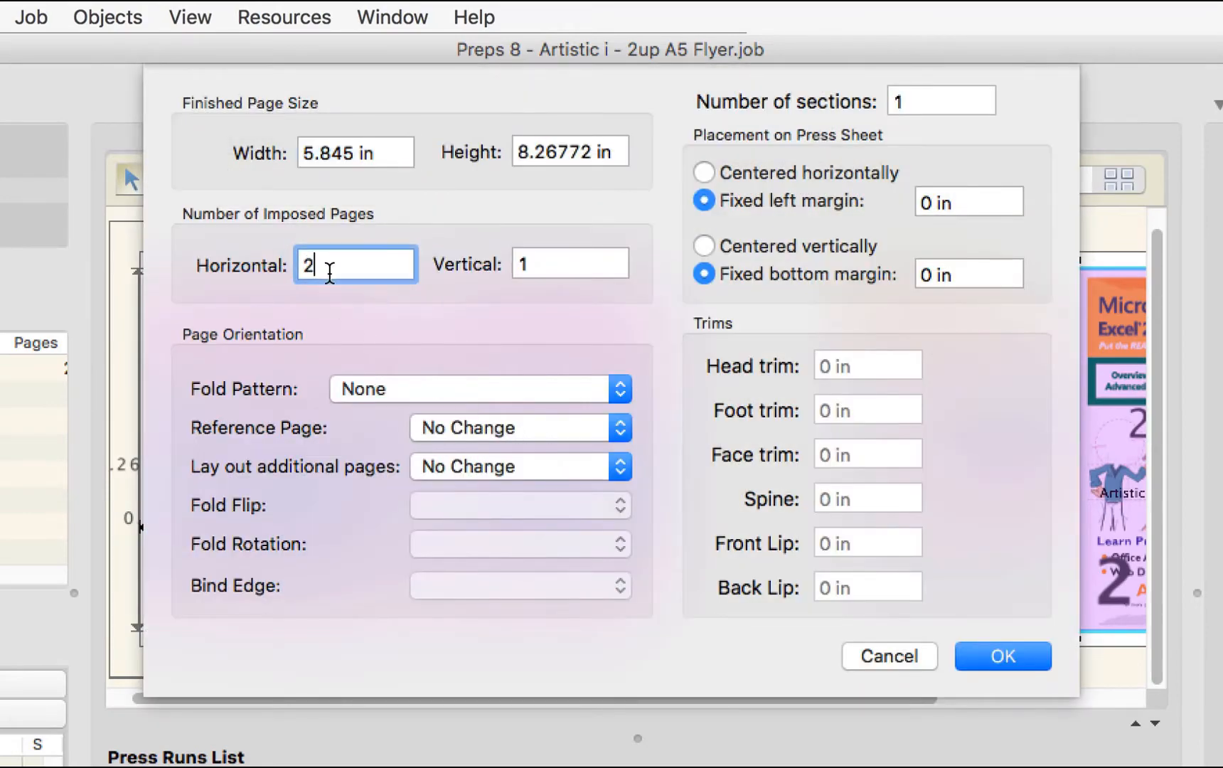
{"action": "double_click", "coordinate": [315, 268]}
{"action": "type", "text": "1"}
{"action": "left_click", "coordinate": [1038, 663]}
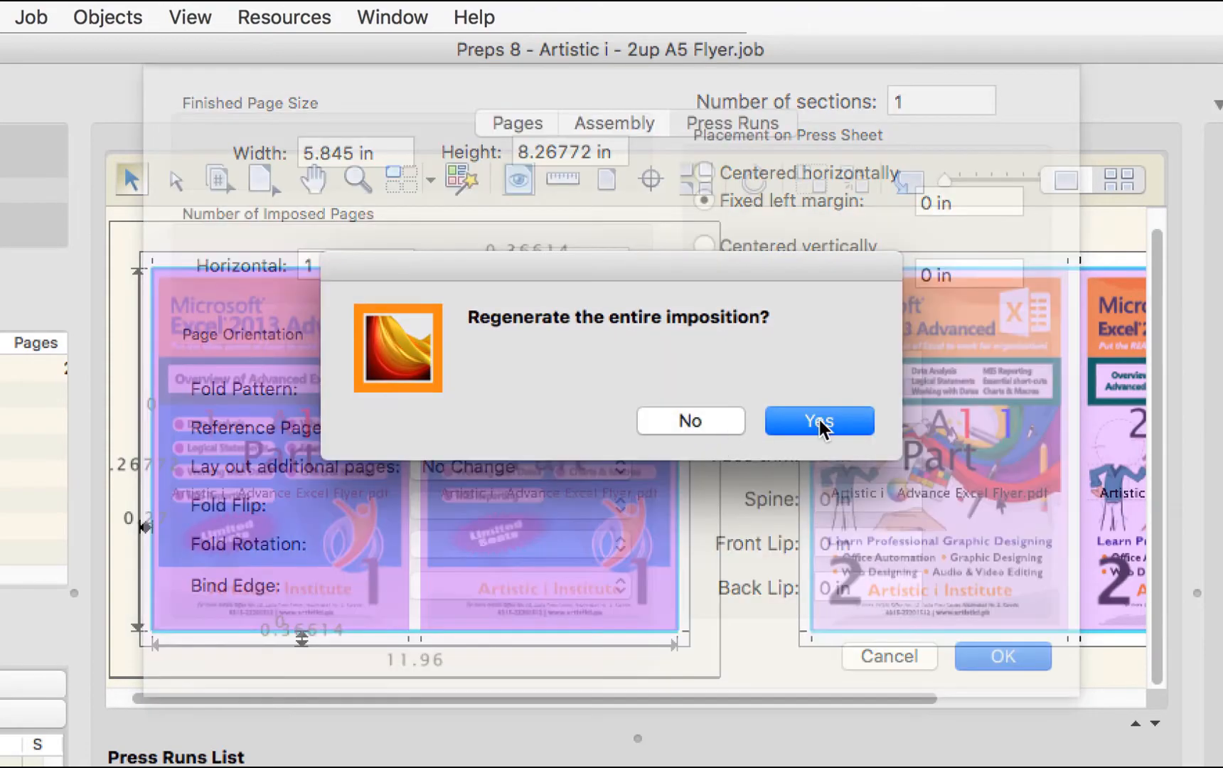
{"action": "left_click", "coordinate": [819, 423]}
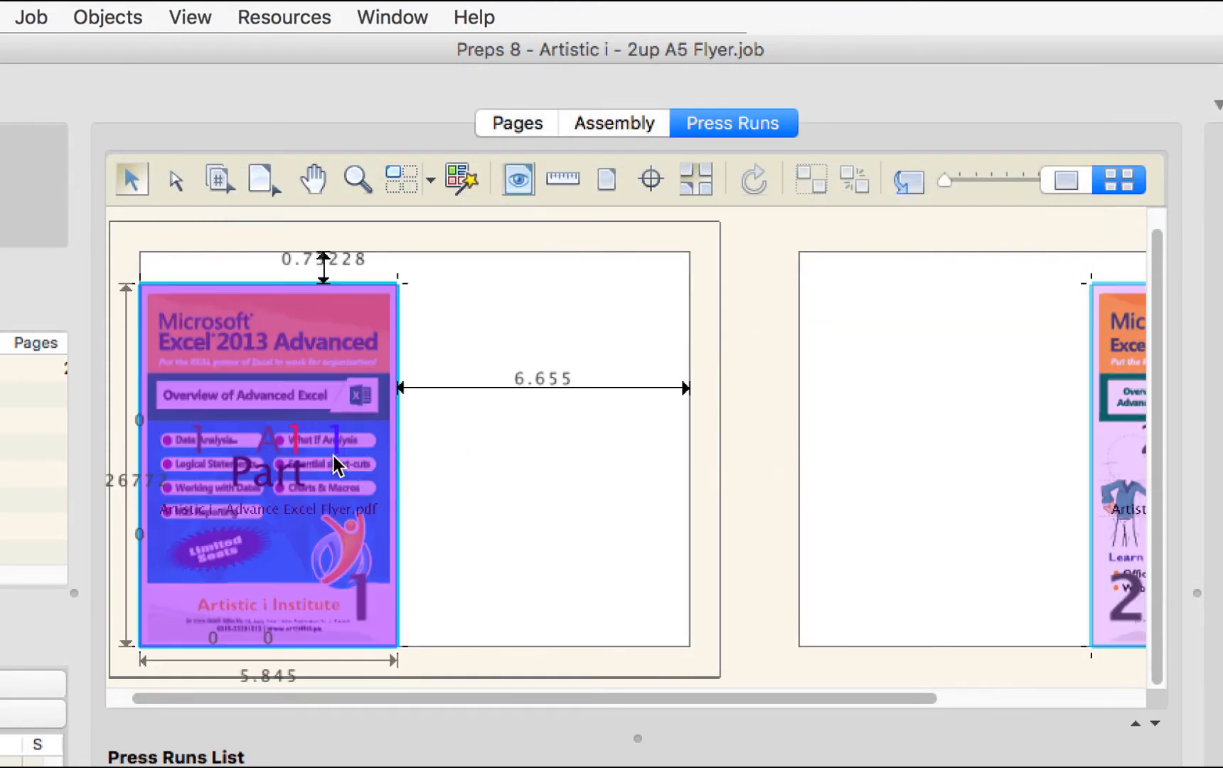
- Move the imposed page to about 0.405 in from the sheet's left edge and 0.366 in from its top and bottom edges
{"action": "left_click_drag", "start_coordinate": [334, 456], "coordinate": [359, 438]}
{"action": "left_click_drag", "start_coordinate": [387, 350], "coordinate": [387, 355]}
{"action": "left_click", "coordinate": [597, 473]}
{"action": "left_click_drag", "start_coordinate": [347, 451], "coordinate": [348, 459]}
{"action": "left_click", "coordinate": [515, 461]}
{"action": "left_click", "coordinate": [362, 475]}
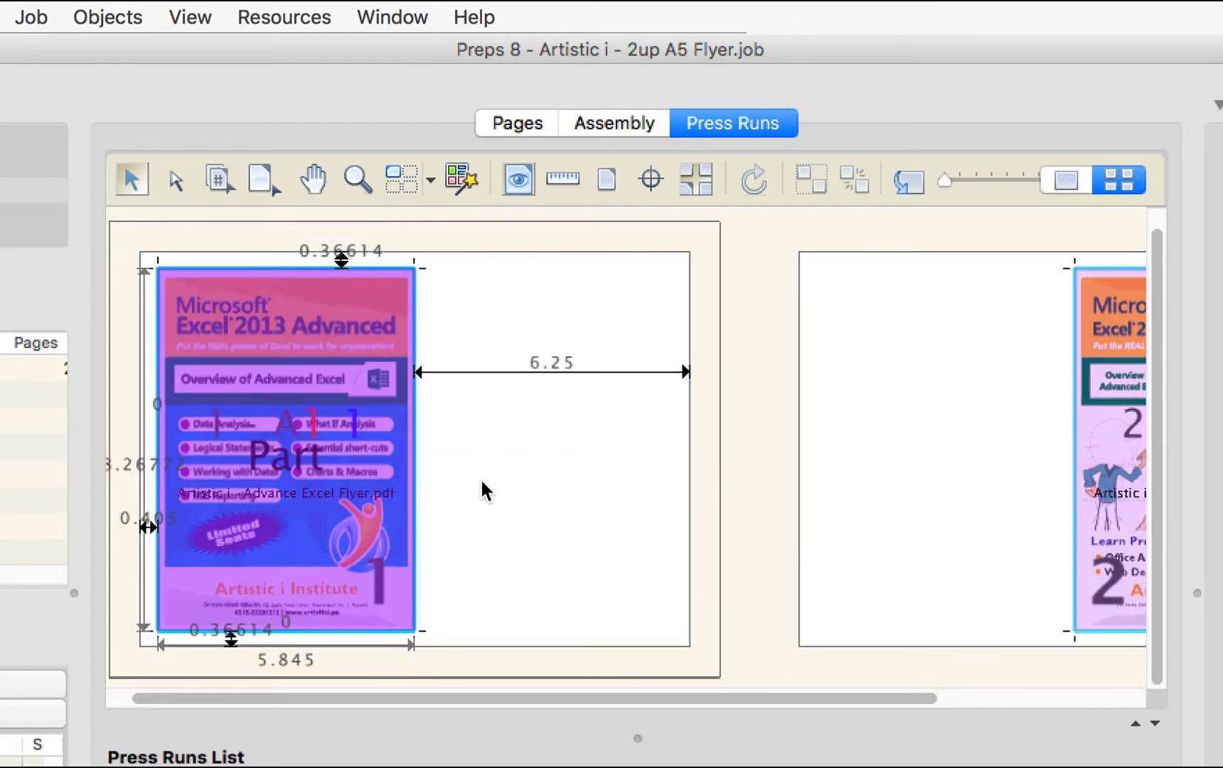
- Nudge the page to 0.24114 in from the sheet's top edge and 0.36333 in from its left edge, then deselect it
{"action": "key", "text": "Up"}
{"action": "key", "text": "Up"}
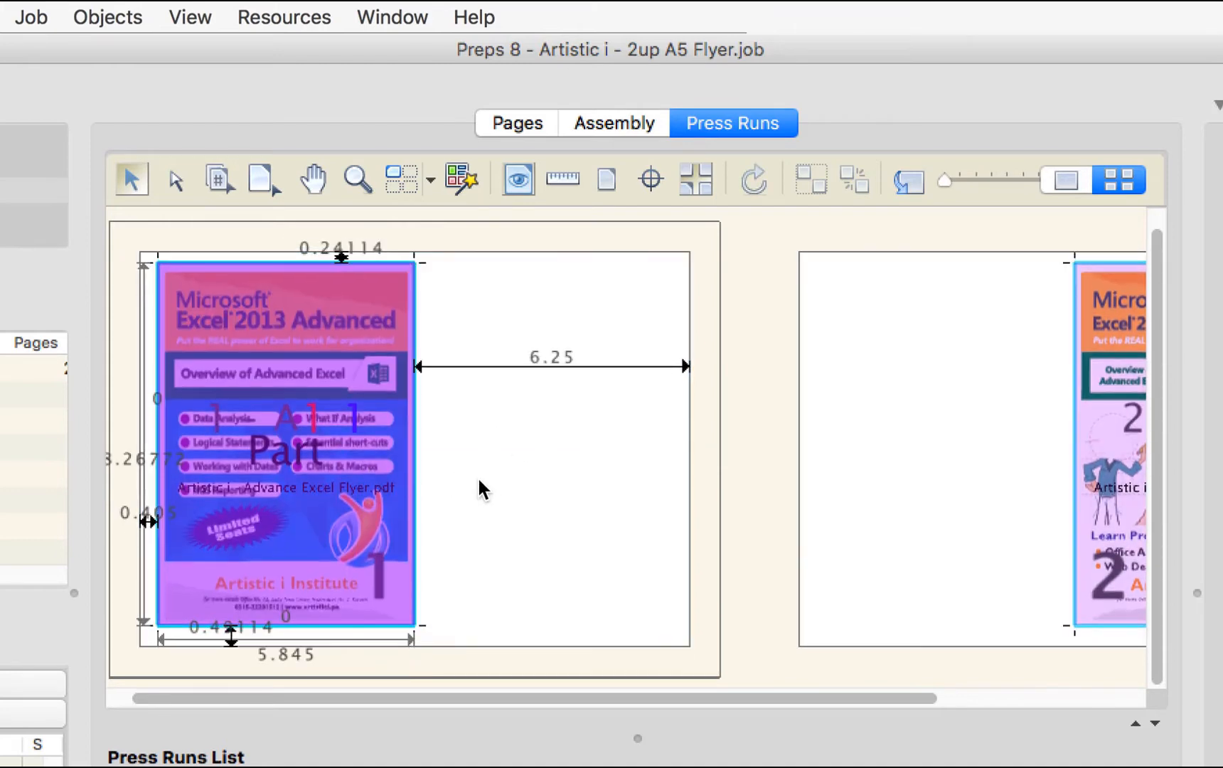
{"action": "left_click", "coordinate": [741, 423]}
{"action": "left_click", "coordinate": [337, 434]}
{"action": "key", "text": "Left"}
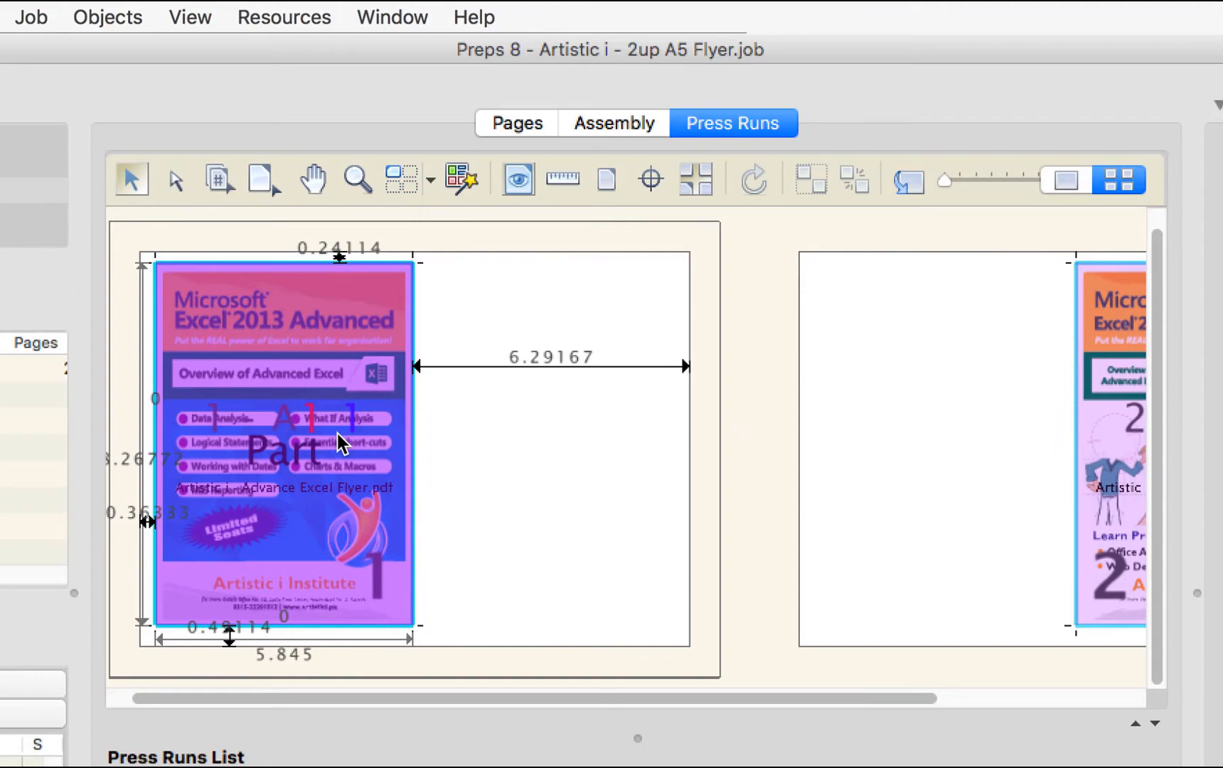
{"action": "left_click", "coordinate": [733, 382]}
{"action": "left_click", "coordinate": [320, 374]}
{"action": "left_click", "coordinate": [476, 471]}
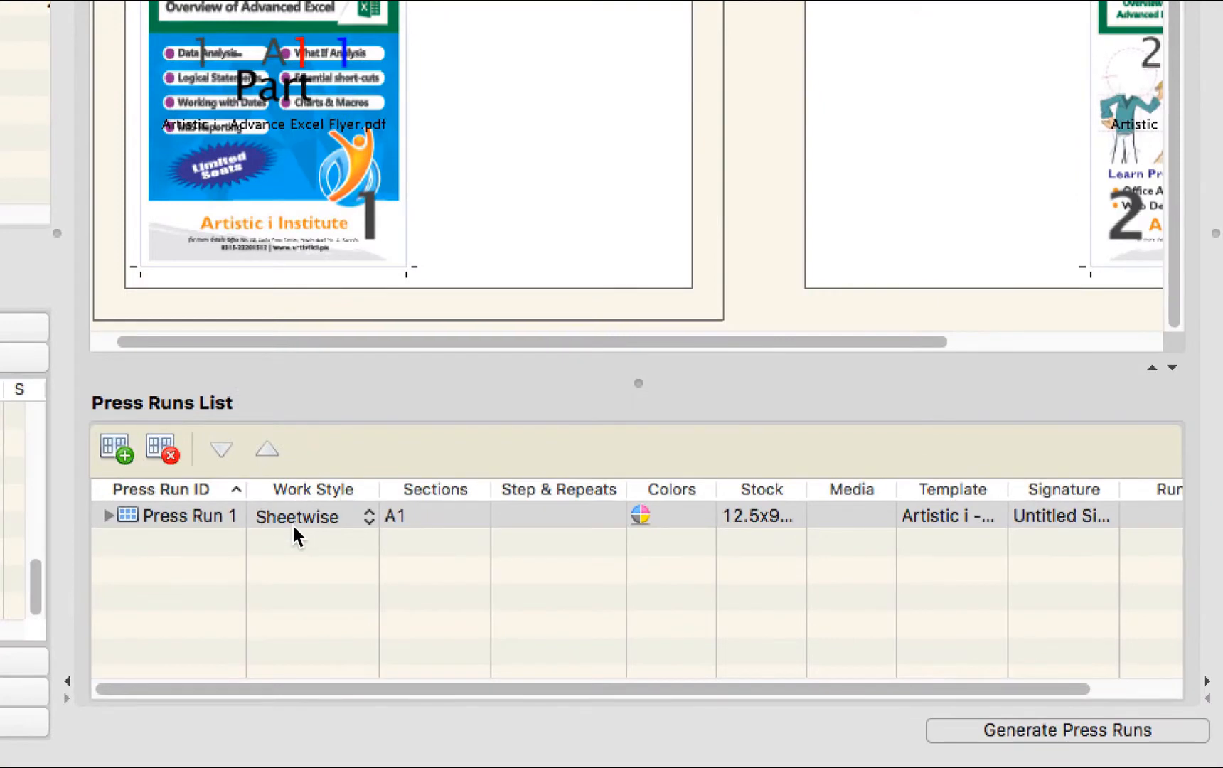
- Change the work style of Press Run 1 to Work and Turn
{"action": "left_click", "coordinate": [293, 526]}
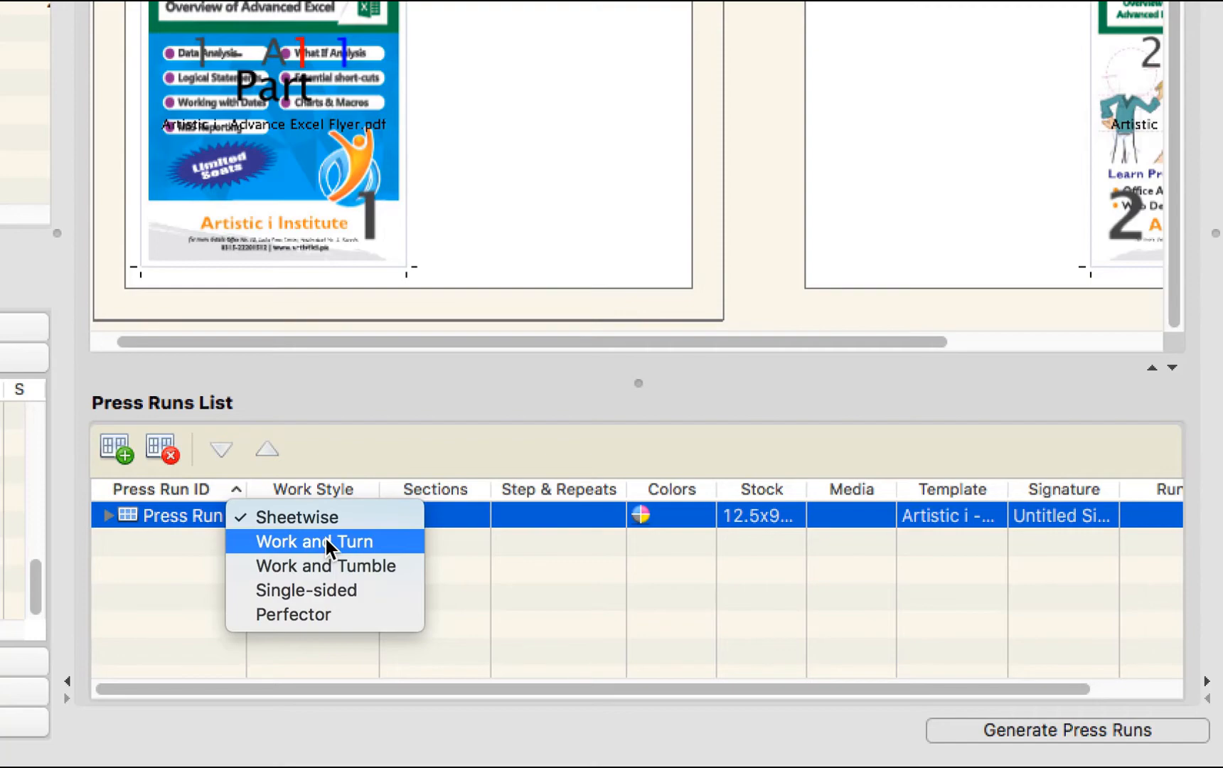
{"action": "left_click", "coordinate": [326, 540]}
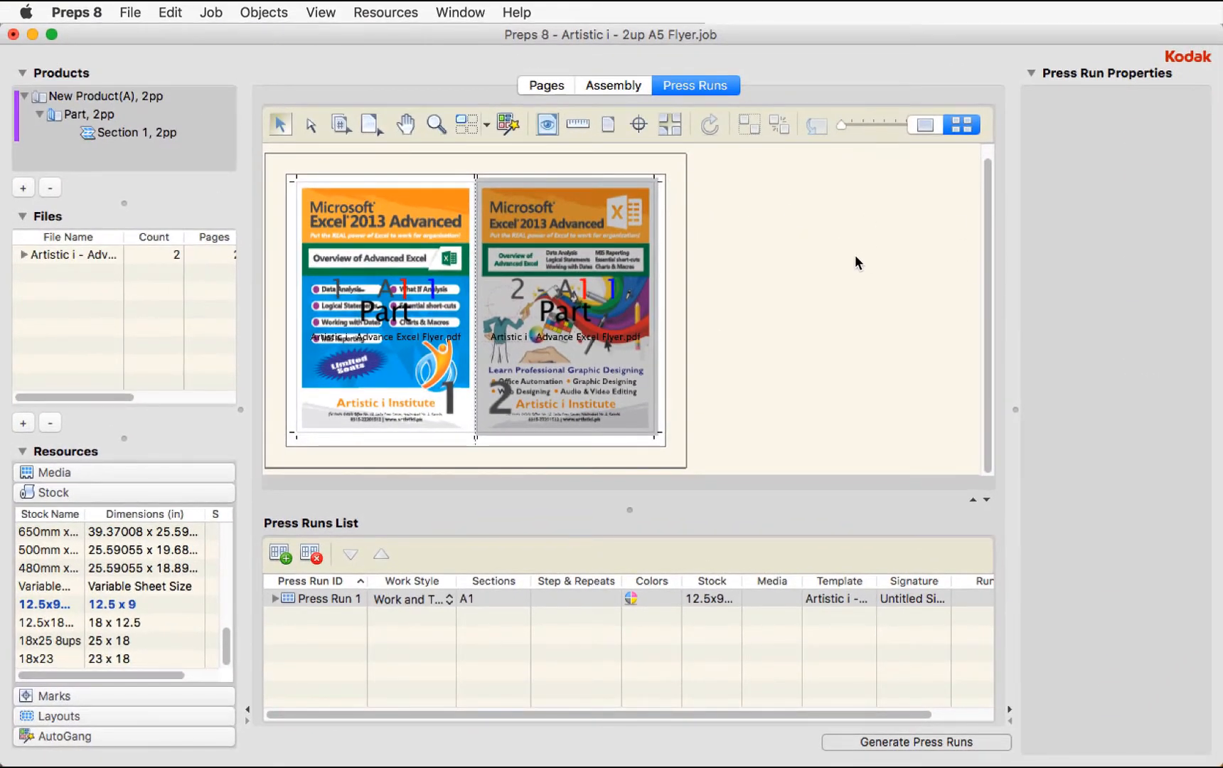
- Set the section's trim width to 5.845 in to close the gap between the front and back pages
{"action": "left_click", "coordinate": [852, 250]}
{"action": "left_click", "coordinate": [698, 273]}
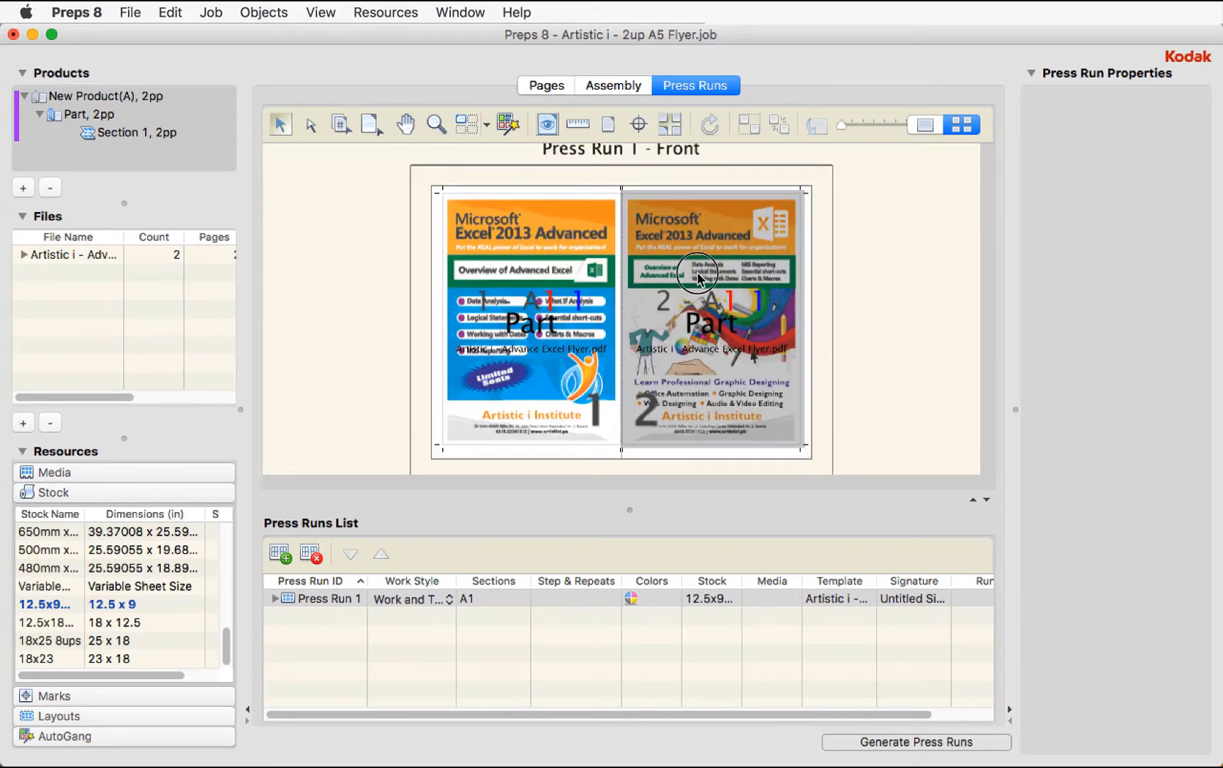
{"action": "left_click", "coordinate": [413, 221]}
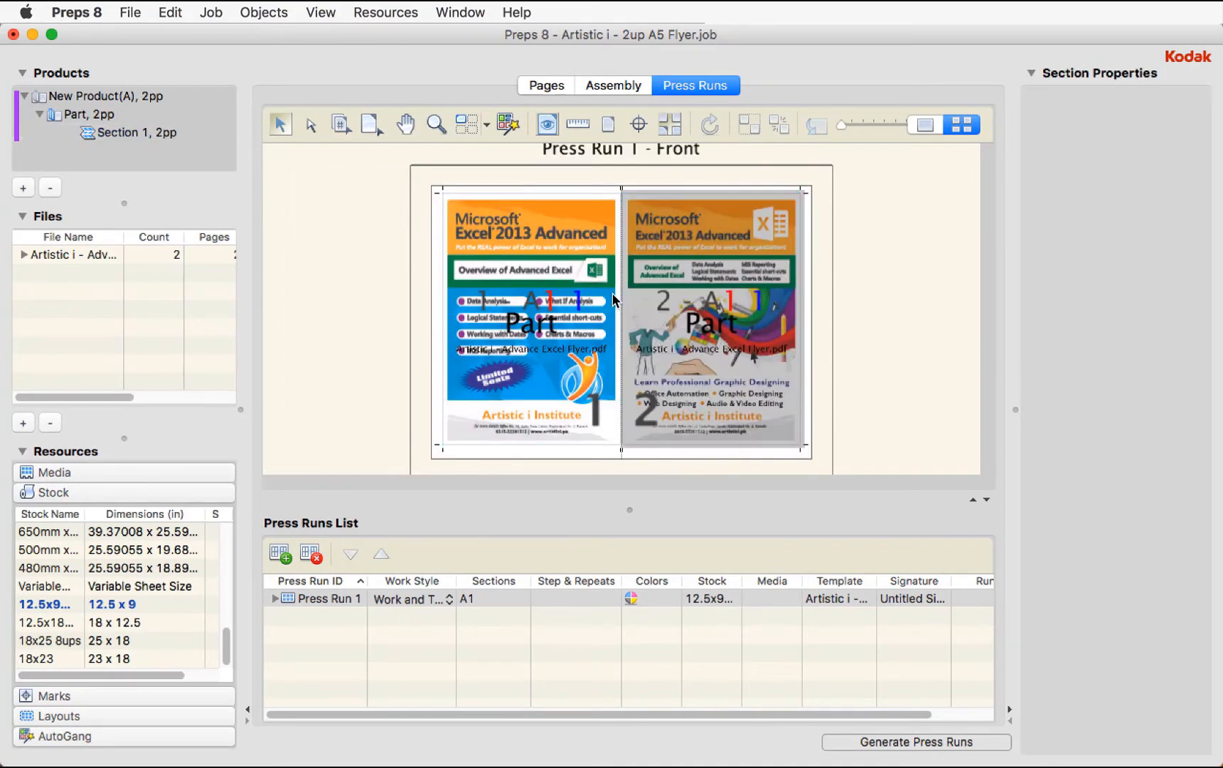
{"action": "left_click", "coordinate": [383, 301]}
{"action": "left_click_drag", "start_coordinate": [560, 182], "coordinate": [700, 250]}
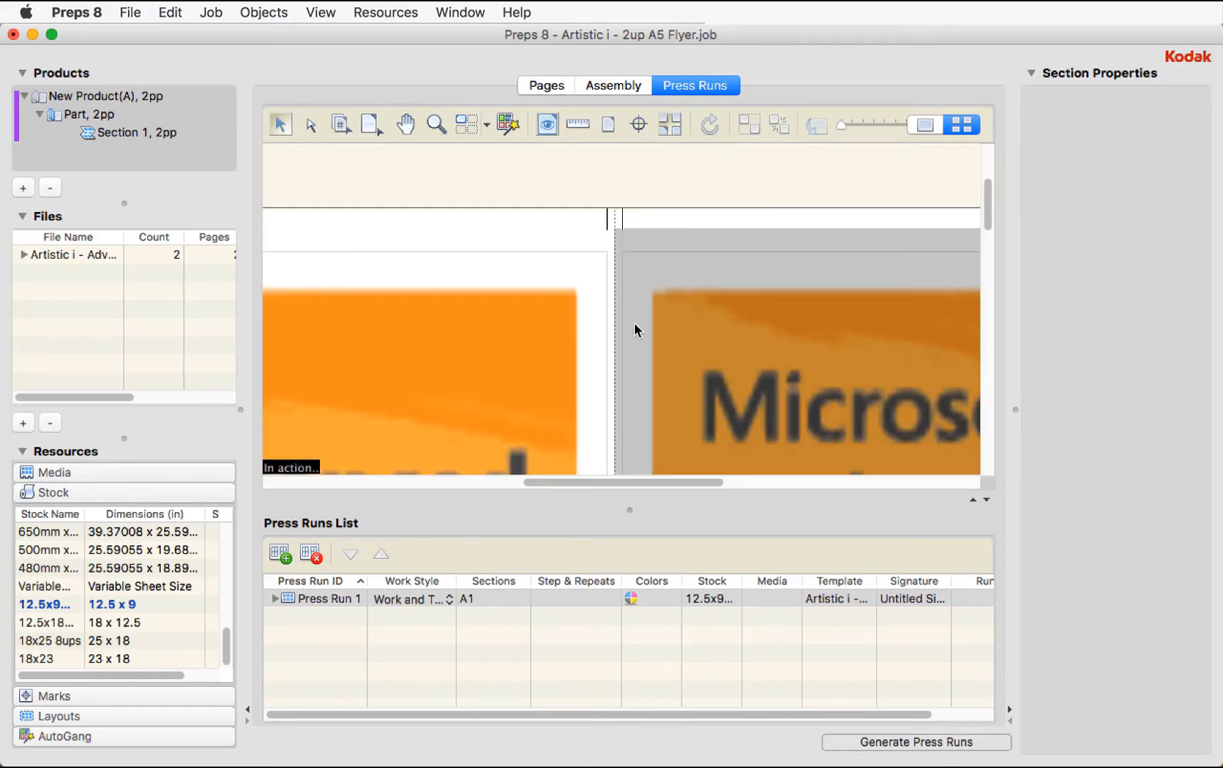
{"action": "left_click", "coordinate": [640, 284]}
{"action": "left_click", "coordinate": [642, 331]}
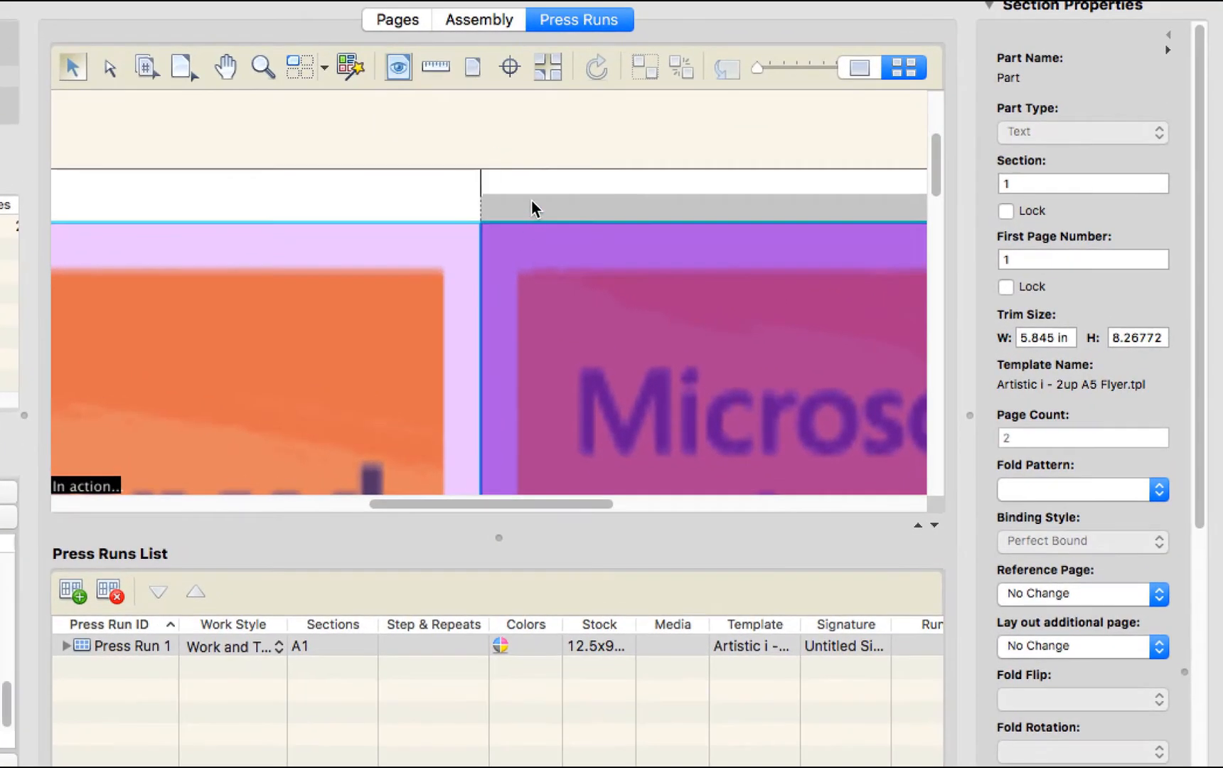
{"action": "left_click", "coordinate": [662, 201]}
{"action": "key", "text": "super+0"}
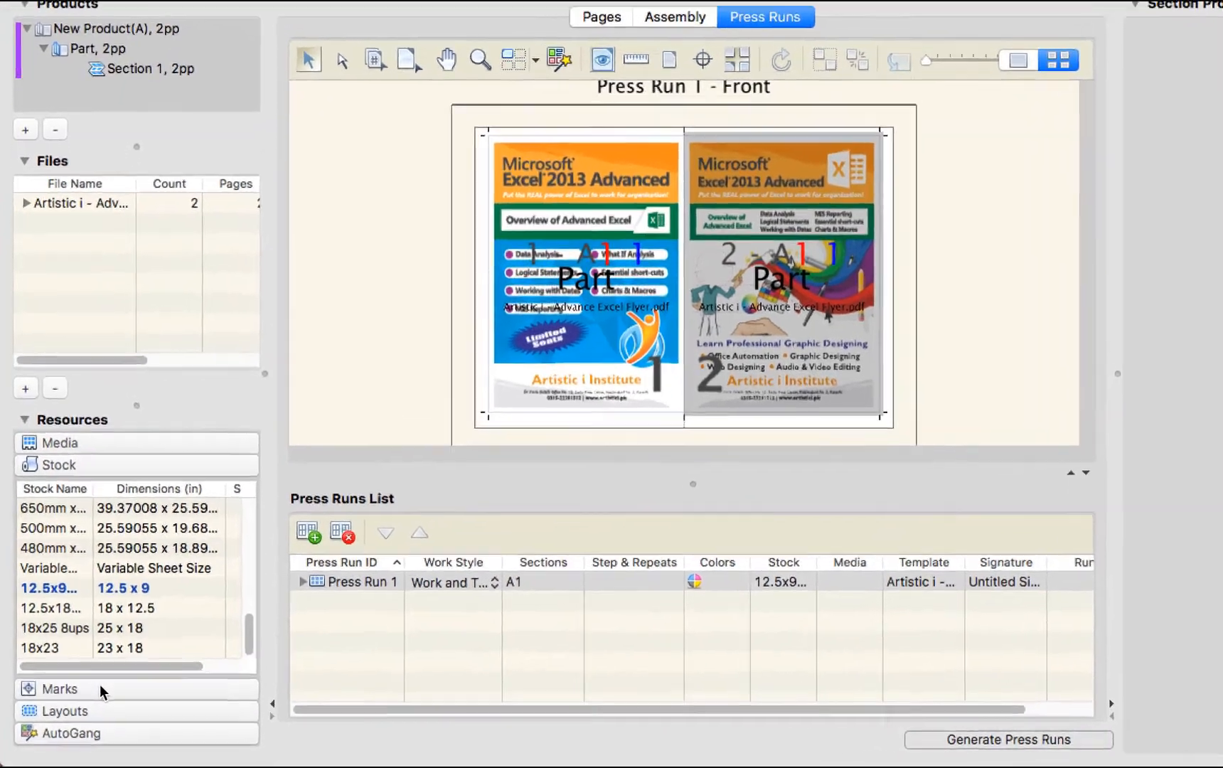
- Add the Sample Group marks (ColorBar, Cropmarks, FoldMarks and Slugline) to the press sheet
{"action": "left_click", "coordinate": [100, 687]}
{"action": "left_click", "coordinate": [116, 543]}
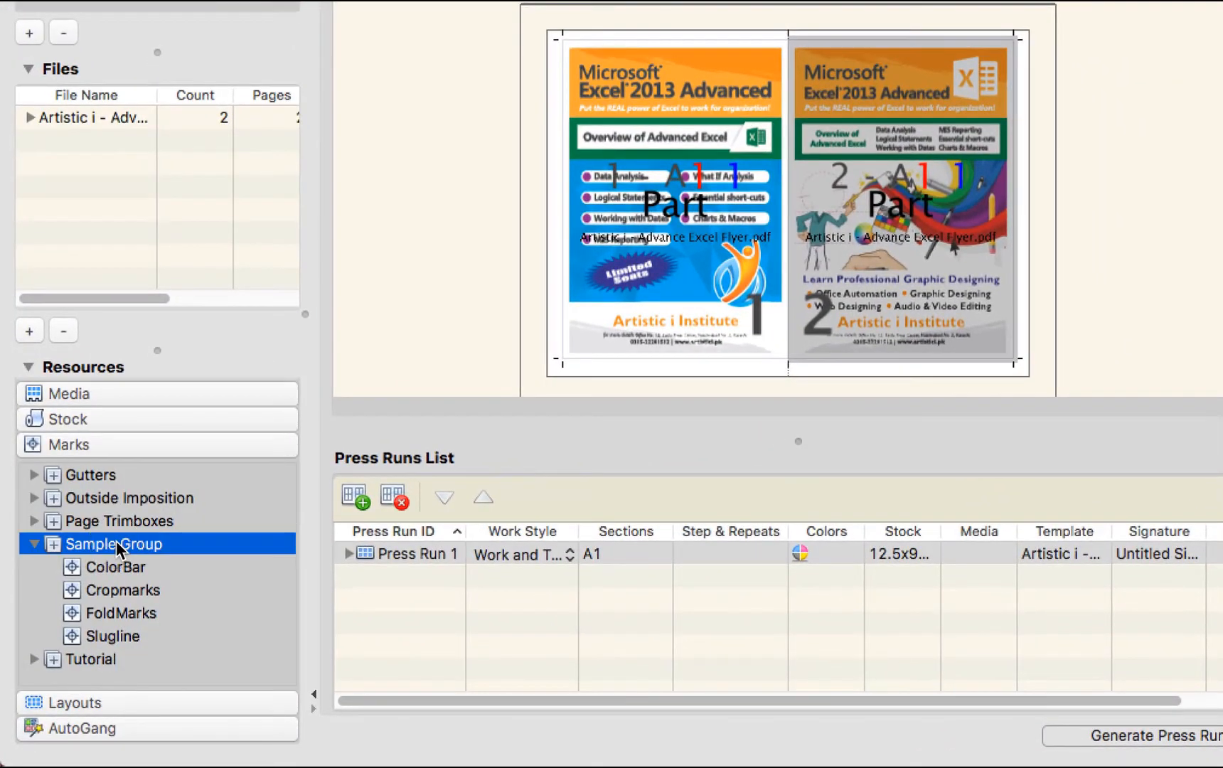
{"action": "left_click_drag", "start_coordinate": [415, 209], "coordinate": [437, 217]}
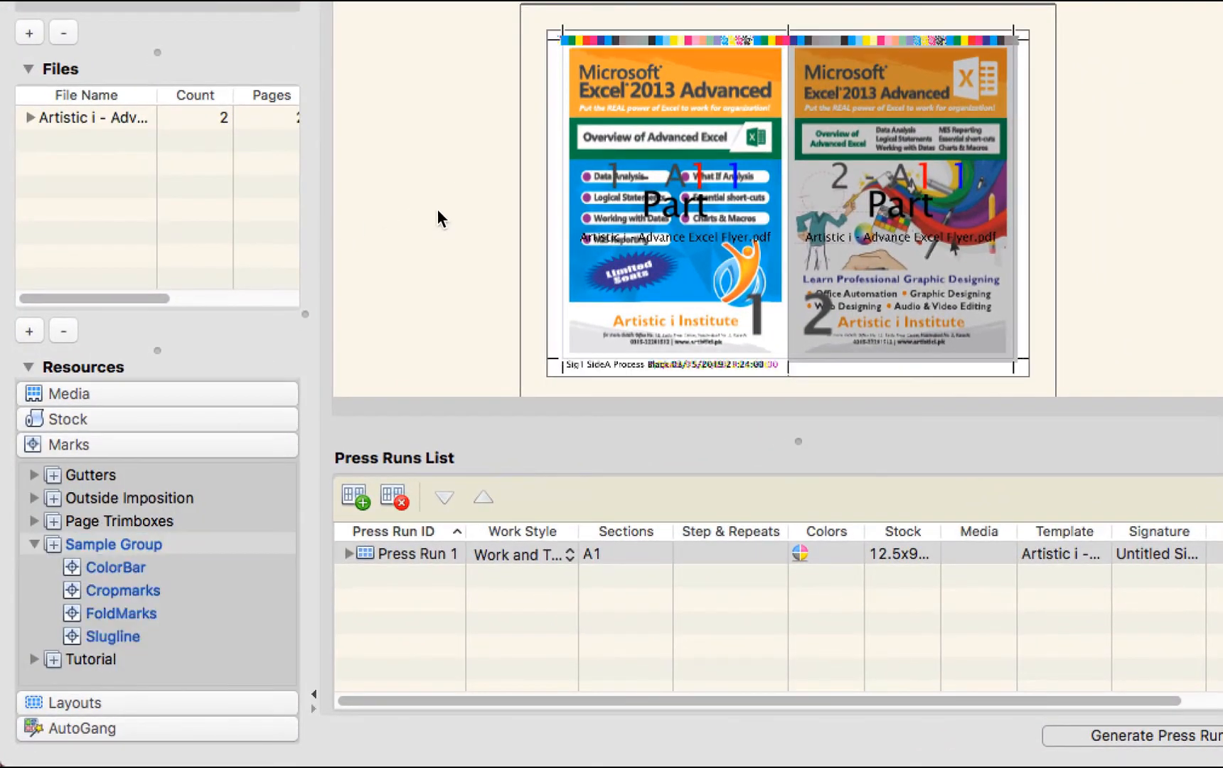
- Set the Slugline mark's text size to 10 pts, then deselect it
{"action": "left_click", "coordinate": [652, 364]}
{"action": "left_click_drag", "start_coordinate": [1084, 240], "coordinate": [1025, 241]}
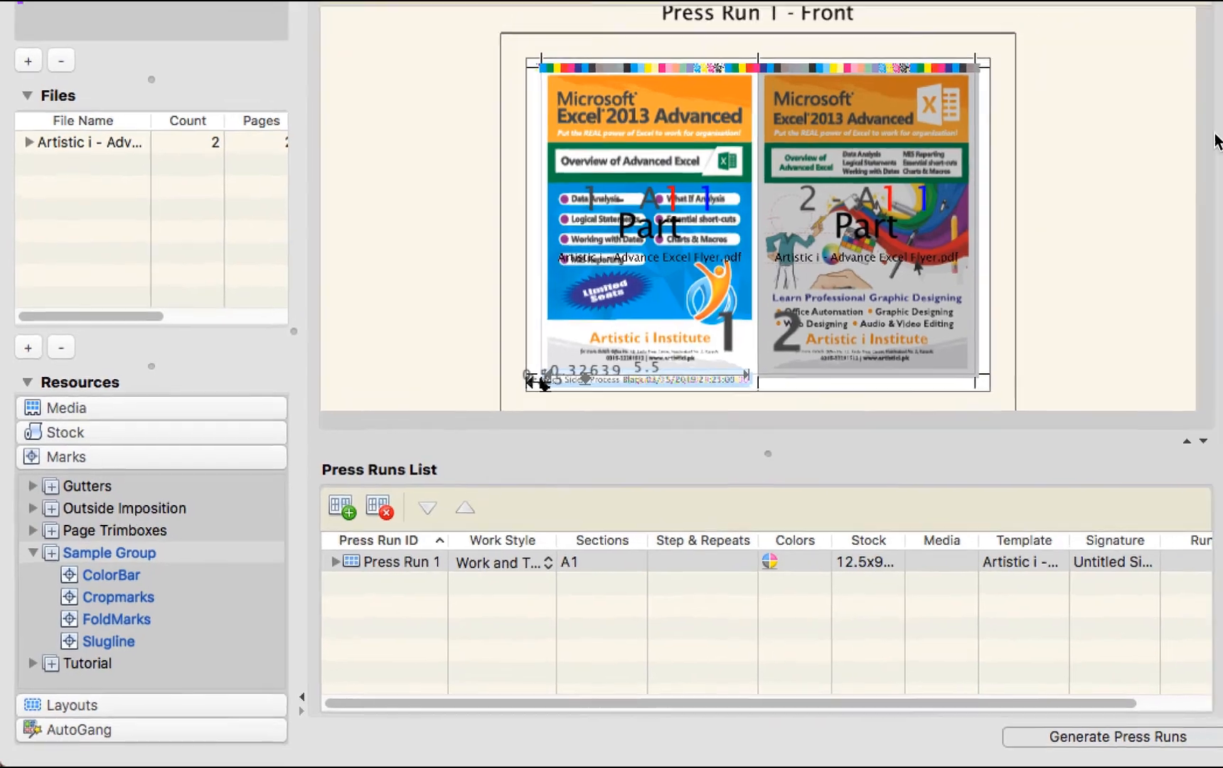
{"action": "type", "text": "10"}
{"action": "key", "text": "Return"}
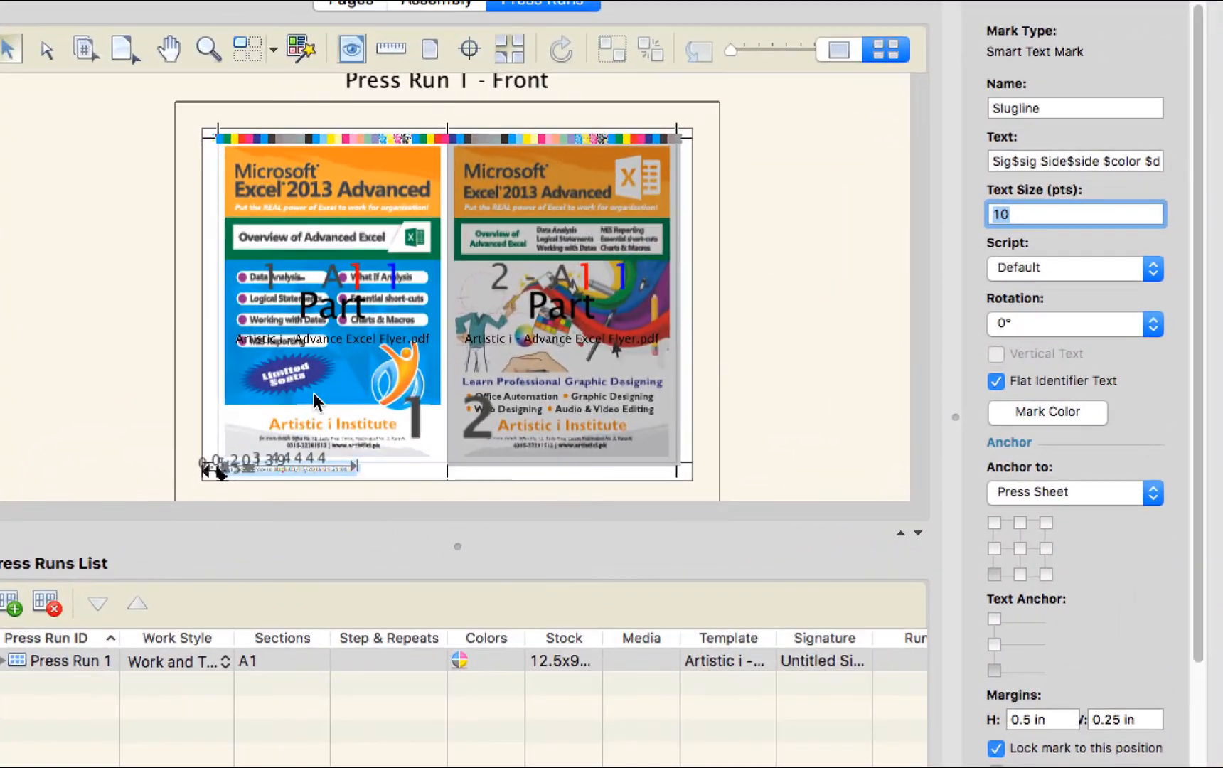
{"action": "left_click", "coordinate": [234, 478]}
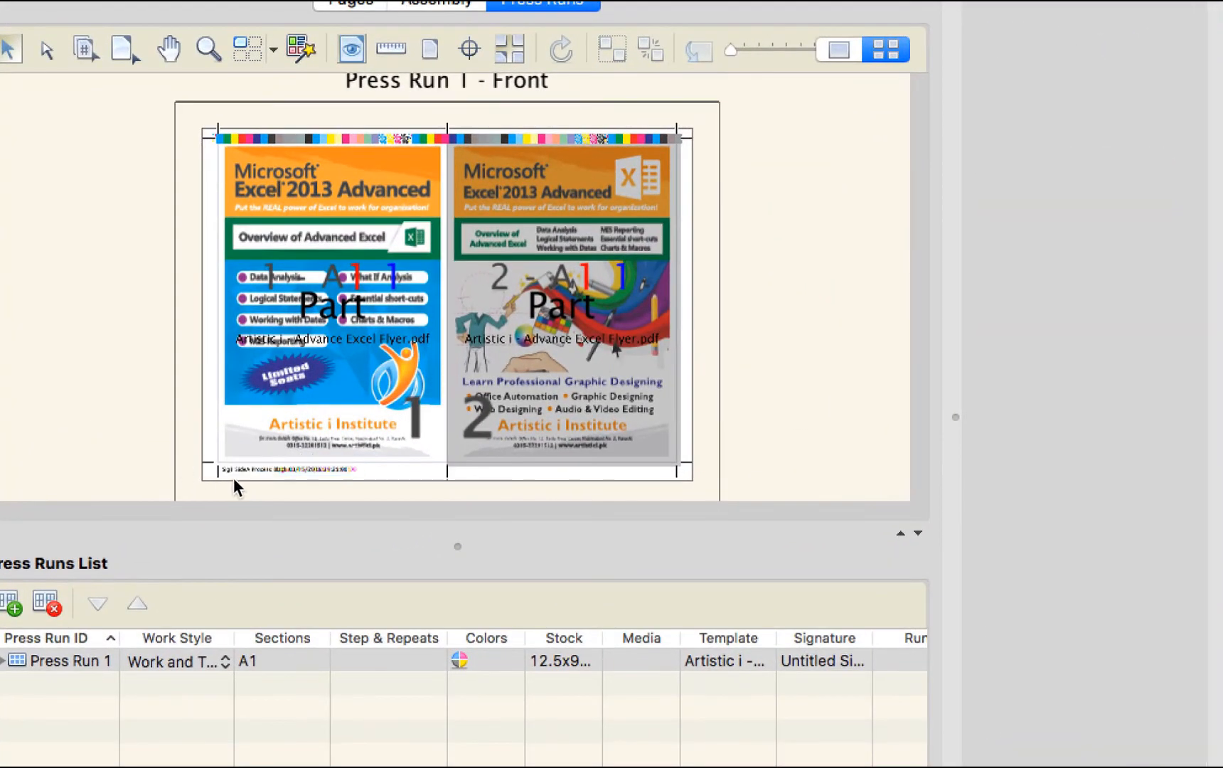
- Unlock the Slugline mark from its position and nudge it slightly down and to the right below the first page
{"action": "left_click", "coordinate": [257, 471]}
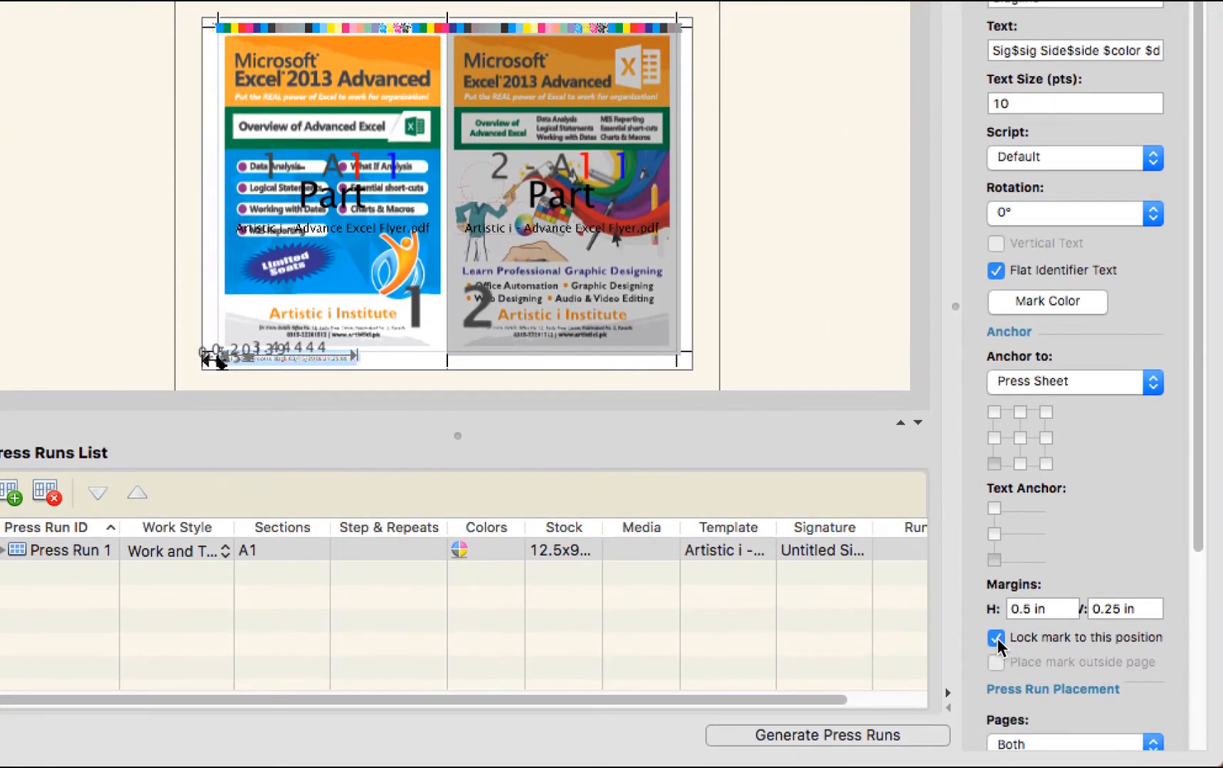
{"action": "left_click", "coordinate": [996, 732]}
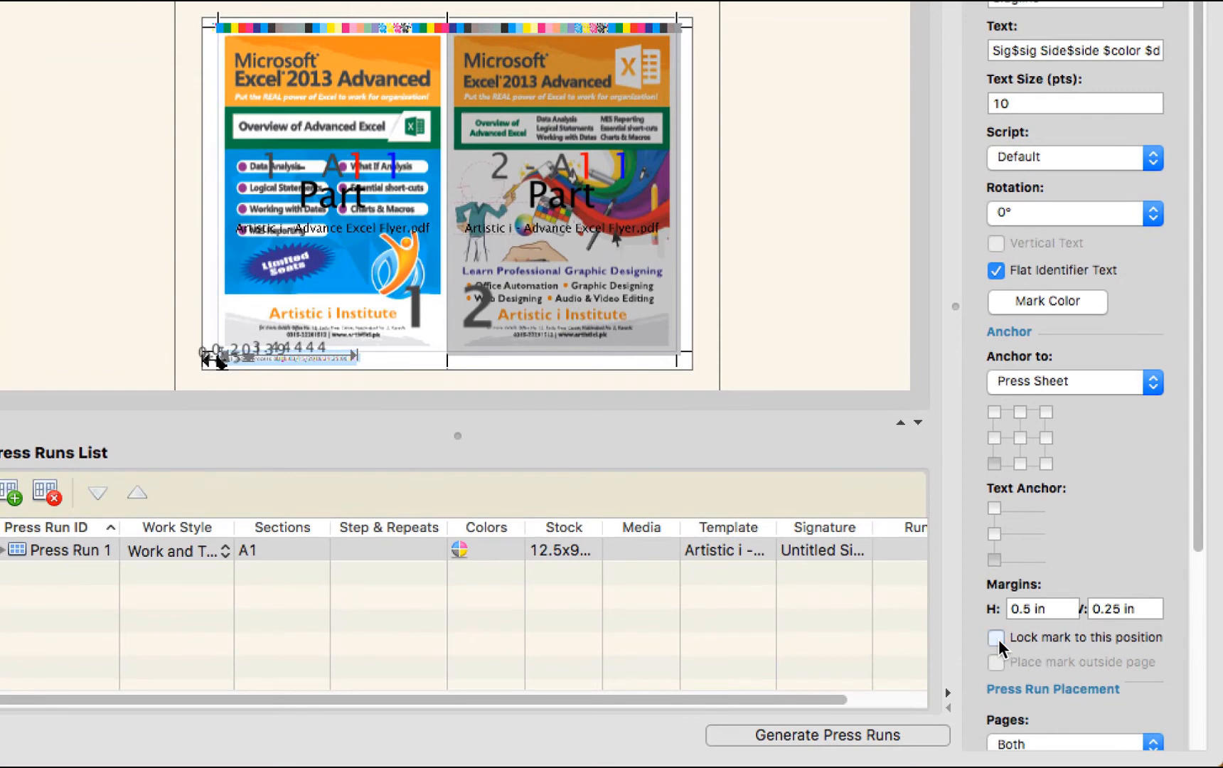
{"action": "left_click", "coordinate": [286, 373]}
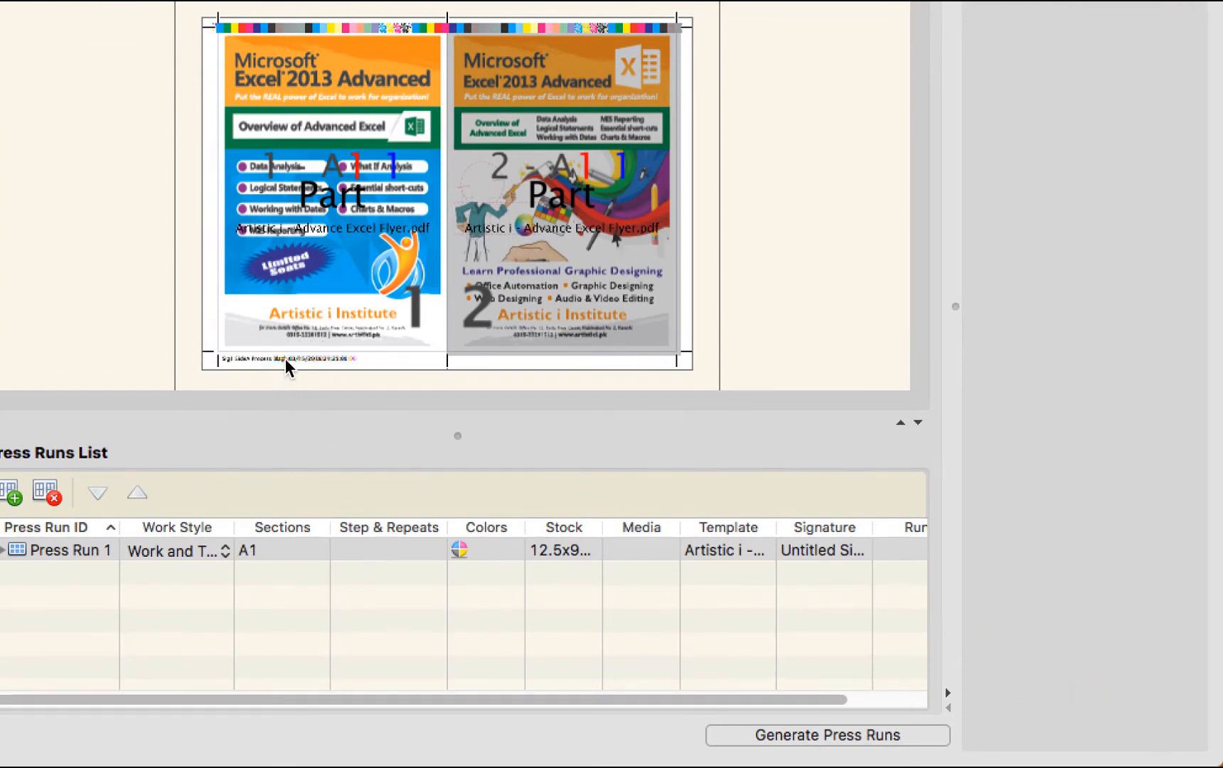
{"action": "left_click", "coordinate": [285, 359]}
{"action": "key", "text": "Down"}
{"action": "key", "text": "Down"}
{"action": "key", "text": "Right"}
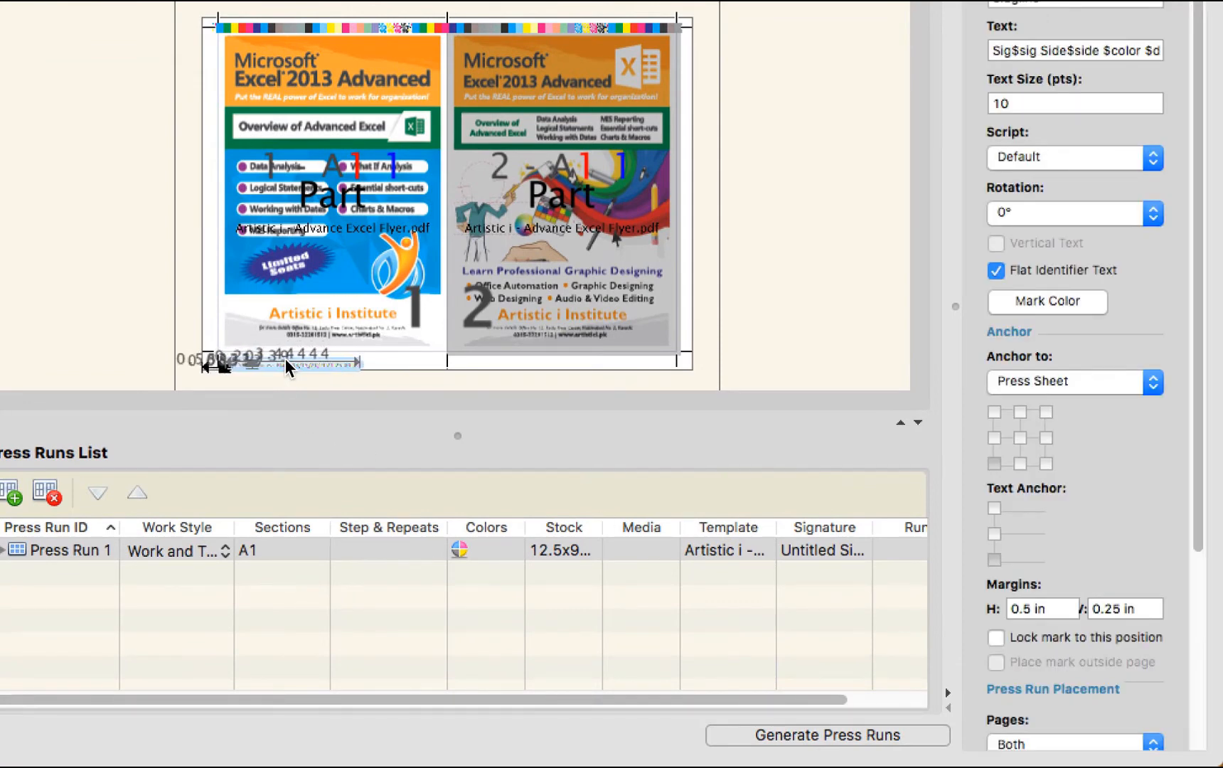
{"action": "key", "text": "Up"}
{"action": "key", "text": "Up"}
{"action": "key", "text": "Up"}
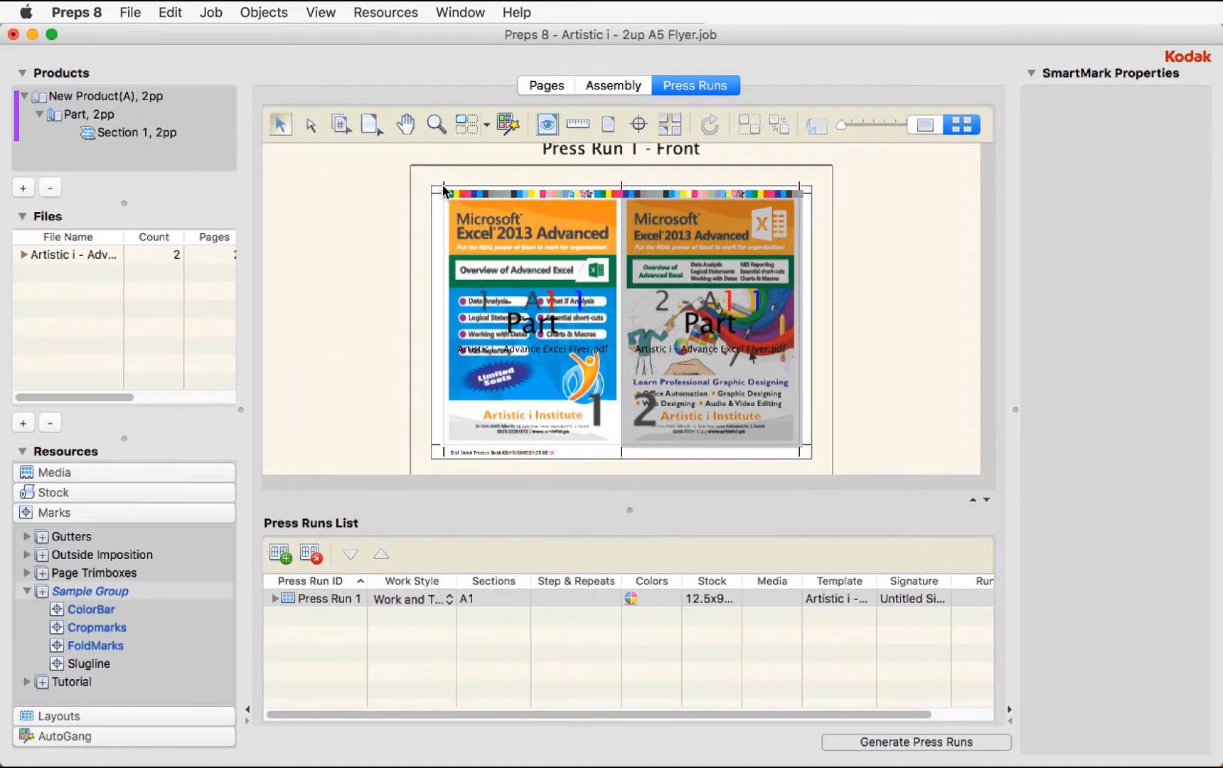
- Set the length of the Cropmarks mark to 3 mm, then deselect it
{"action": "left_click", "coordinate": [228, 29]}
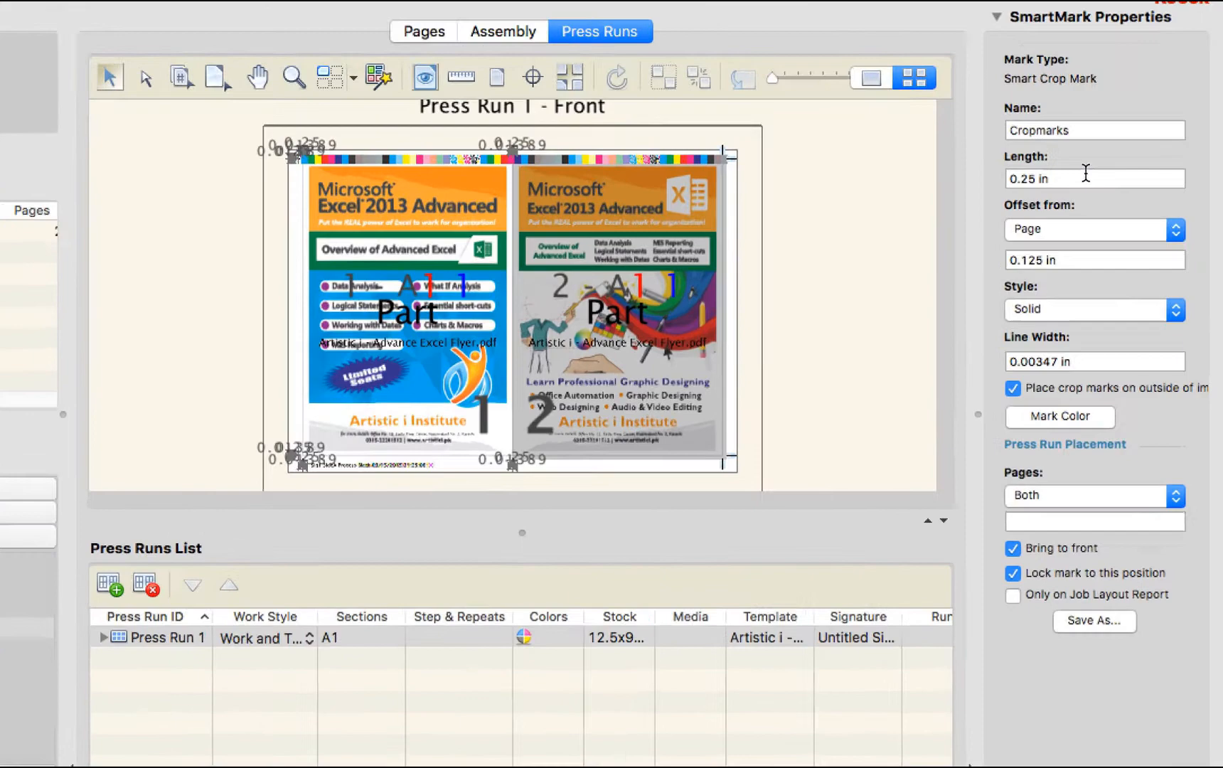
{"action": "left_click_drag", "start_coordinate": [1101, 209], "coordinate": [999, 208]}
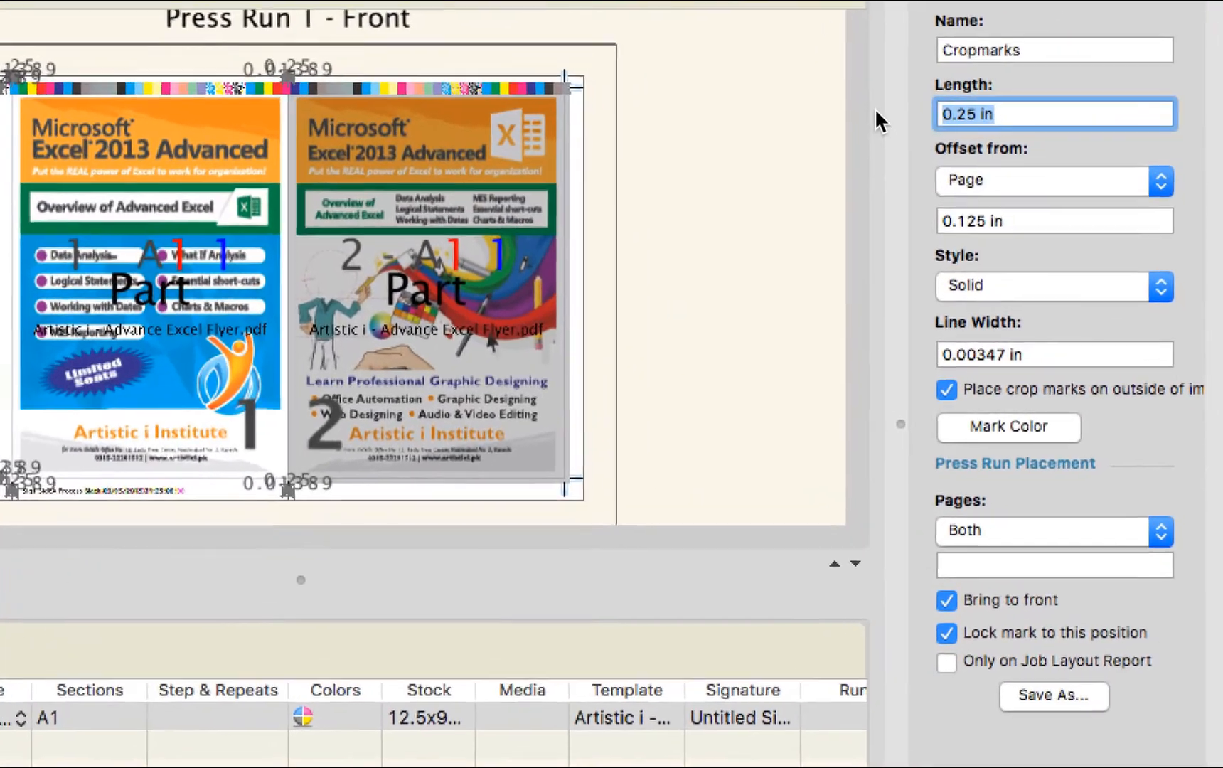
{"action": "type", "text": "3mm"}
{"action": "key", "text": "Return"}
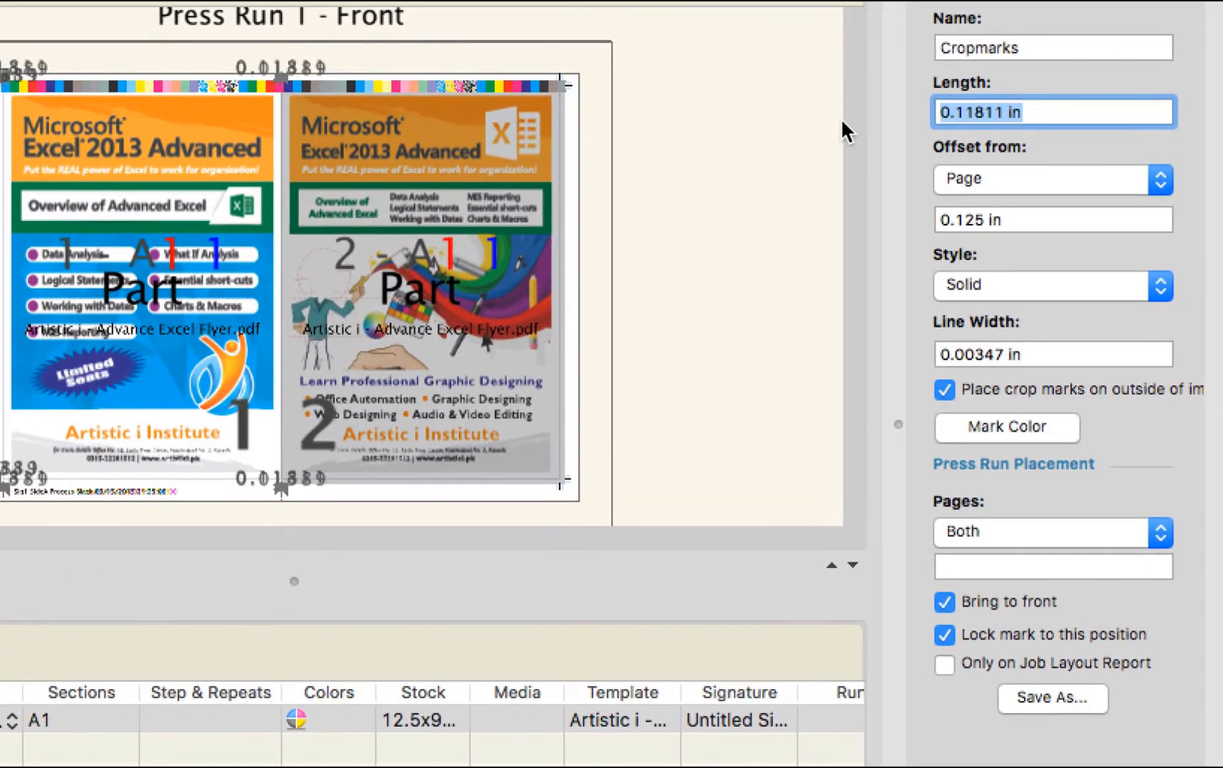
{"action": "left_click", "coordinate": [667, 129]}
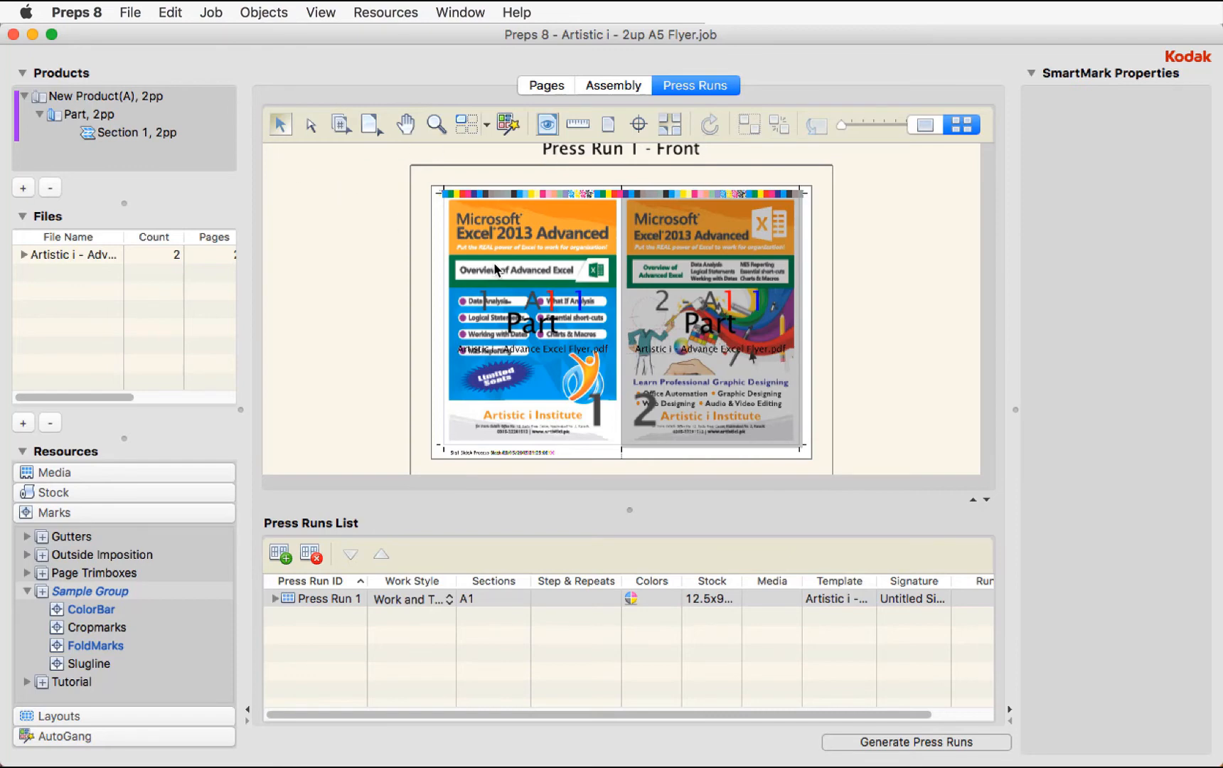
- Print the job to PDF with the media set to Press Sheet Size, continuing to the output file selection
{"action": "key", "text": "ctrl+p"}
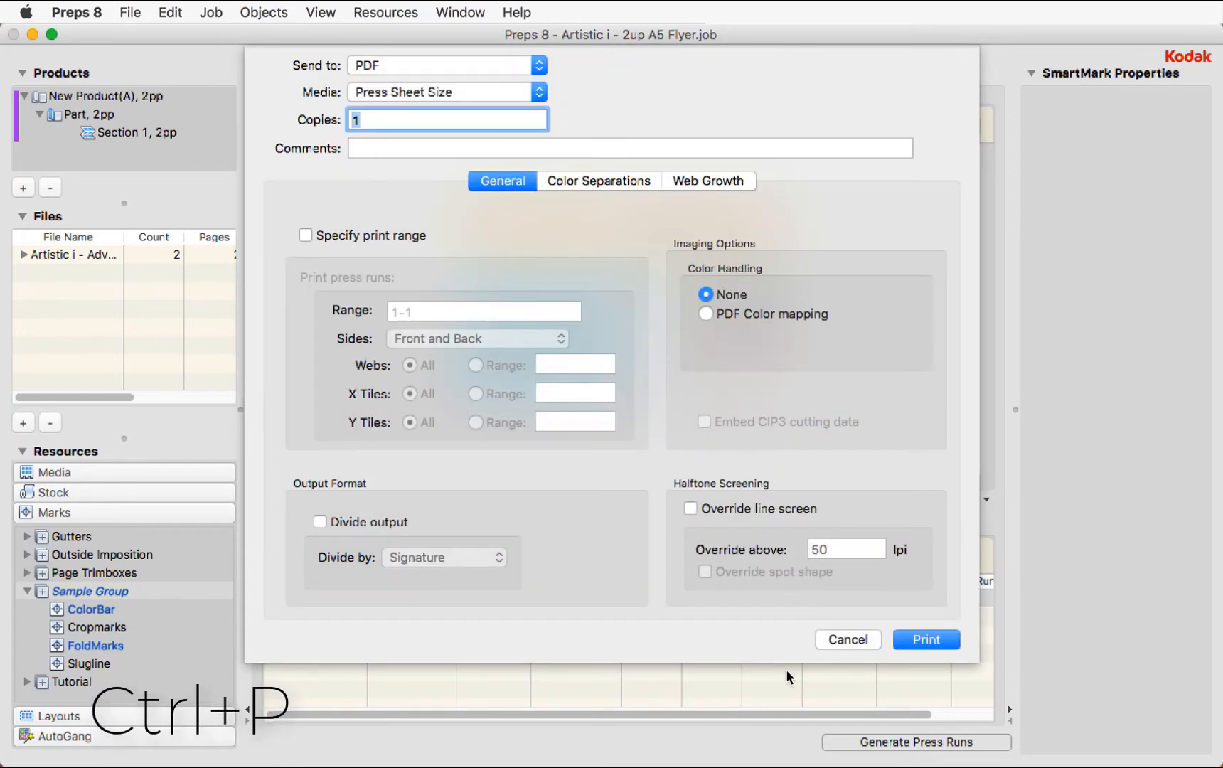
{"action": "left_click", "coordinate": [925, 639]}
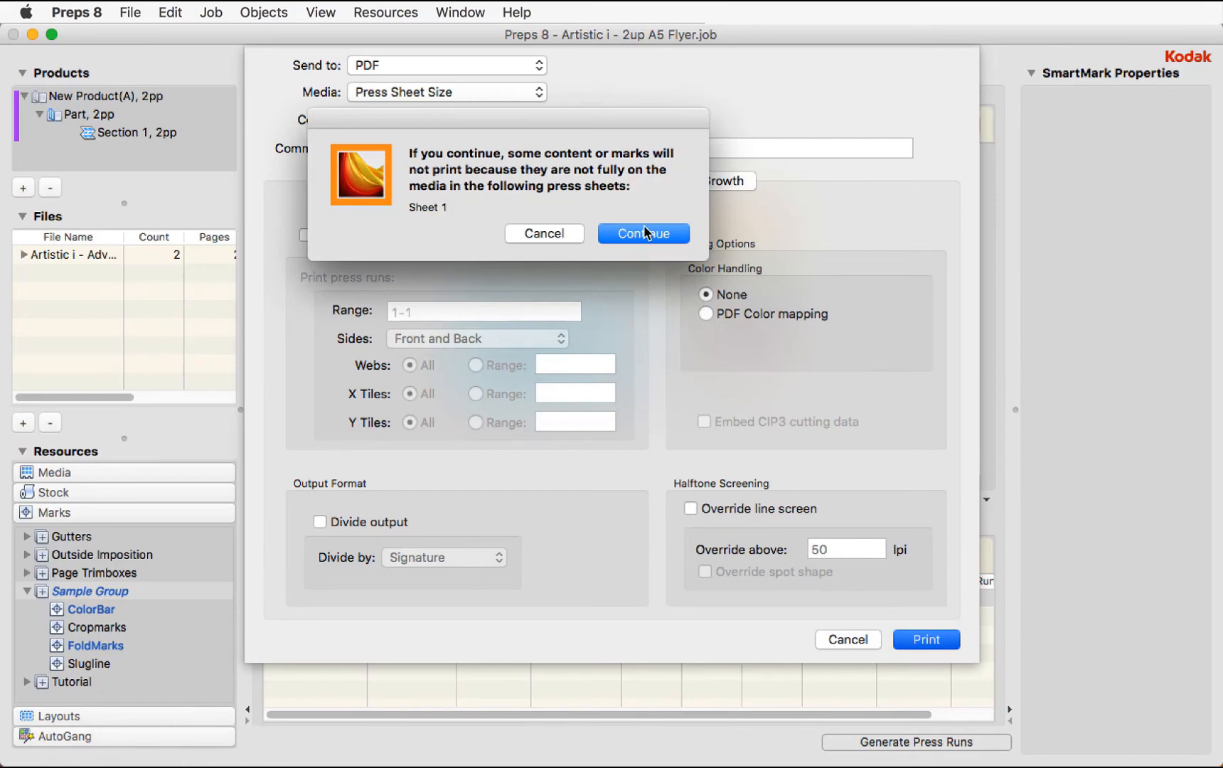
{"action": "left_click", "coordinate": [645, 235]}
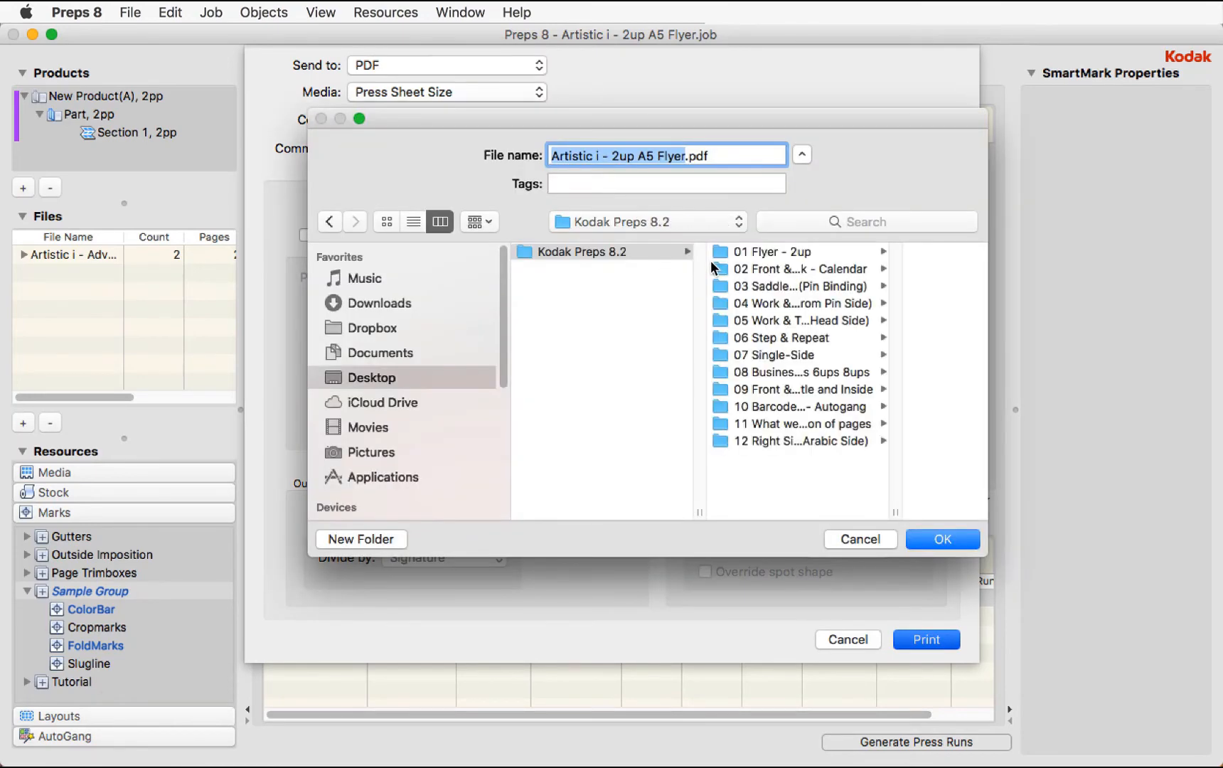
- Save the PDF as "Output Artistic i - 2up A5 Flyer.pdf" in the 04 Work & Turn (Turn from Pin Side) folder
{"action": "left_click", "coordinate": [790, 304]}
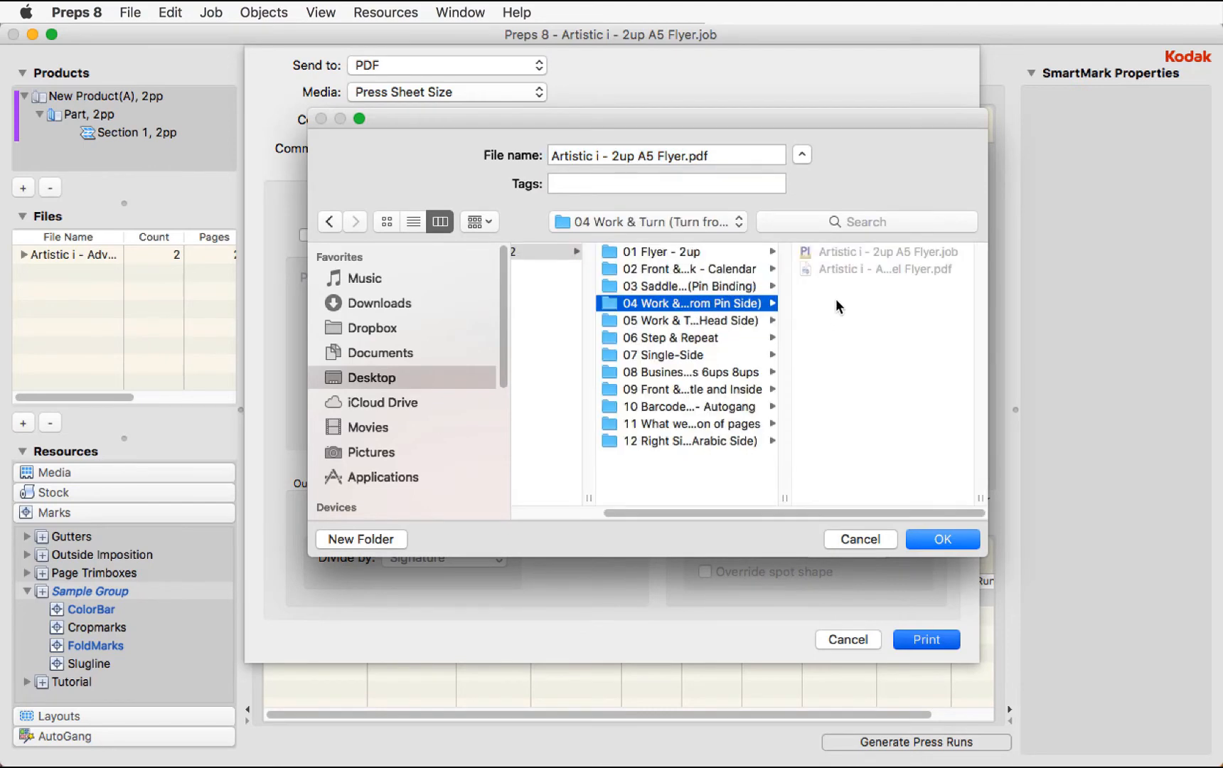
{"action": "left_click", "coordinate": [555, 155]}
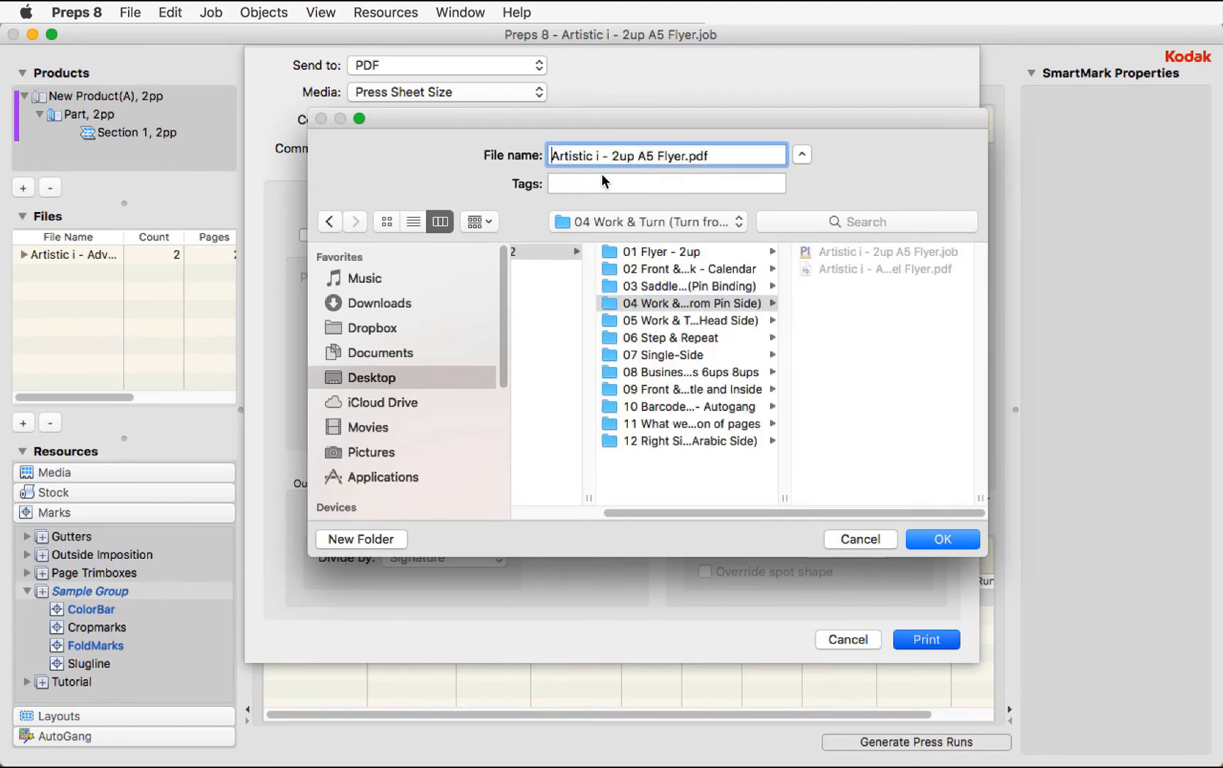
{"action": "type", "text": "Outp"}
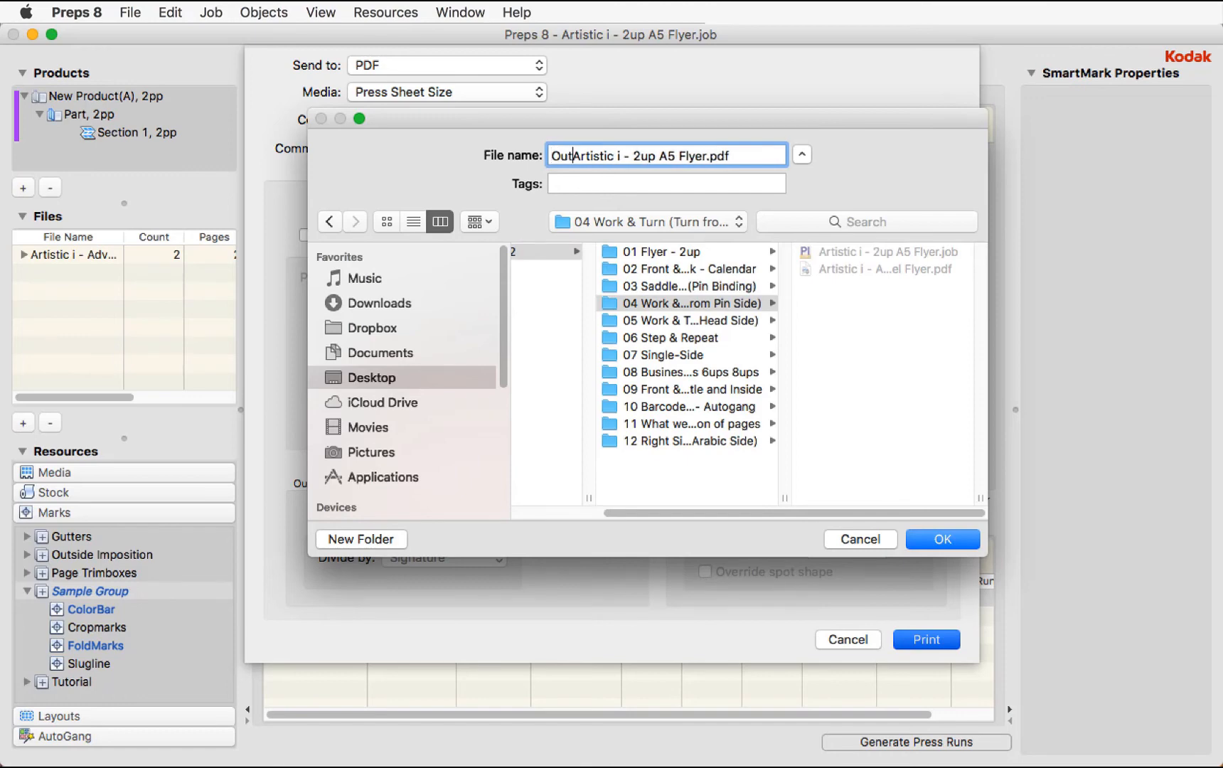
{"action": "type", "text": "ut"}
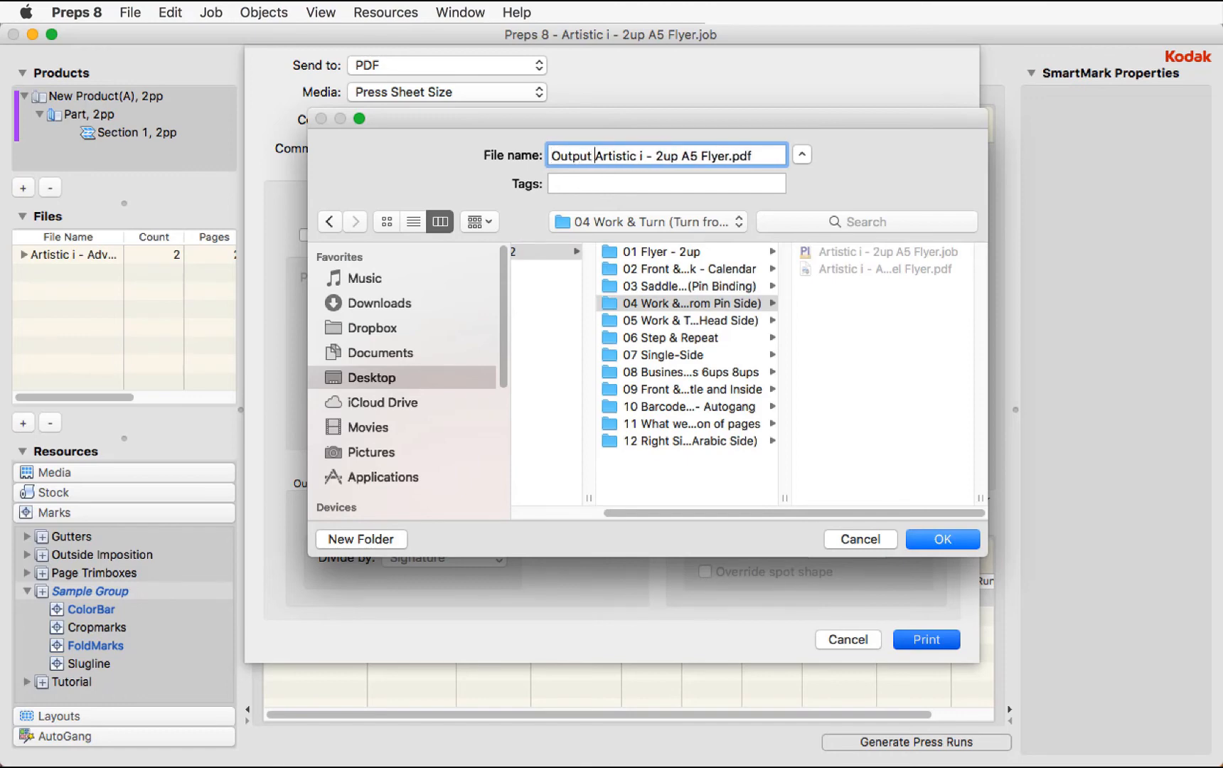
{"action": "left_click", "coordinate": [951, 540]}
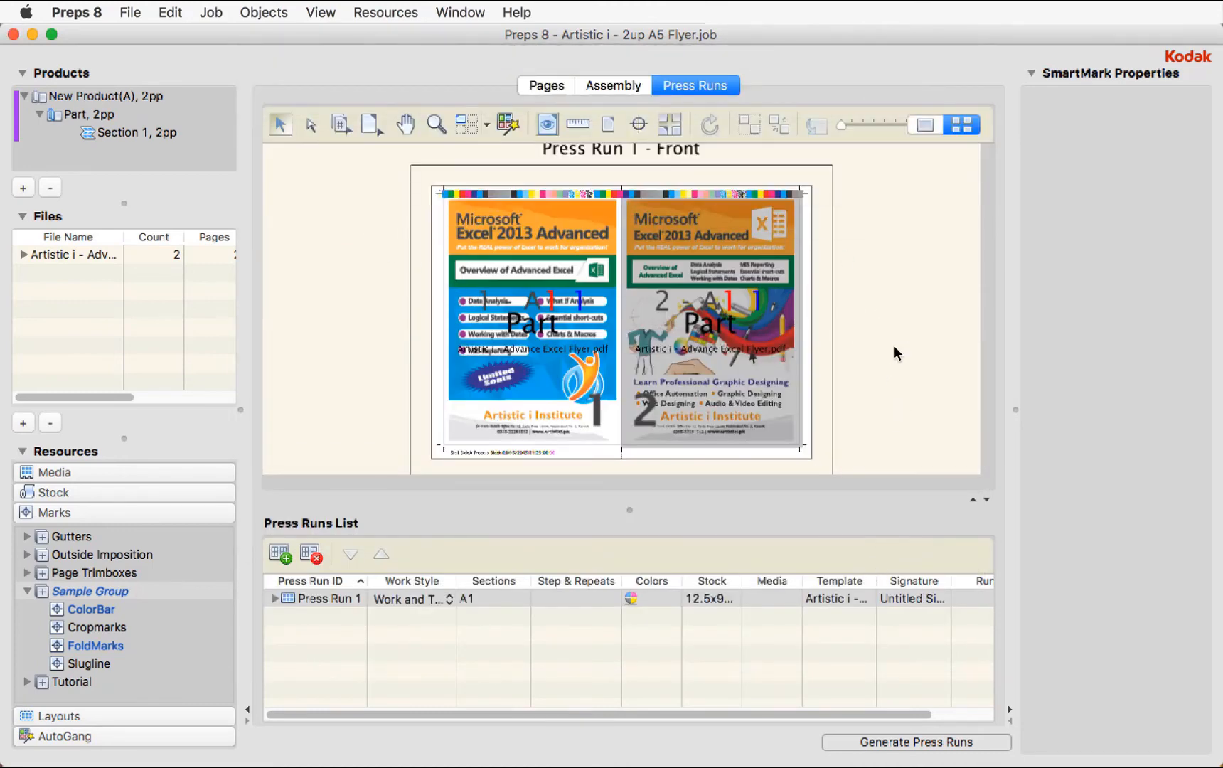
- Quit Preps and open "Output Artistic i - 2up A5 Flyer.pdf" from the Finder folder in Preview
{"action": "key", "text": "cmd+q"}
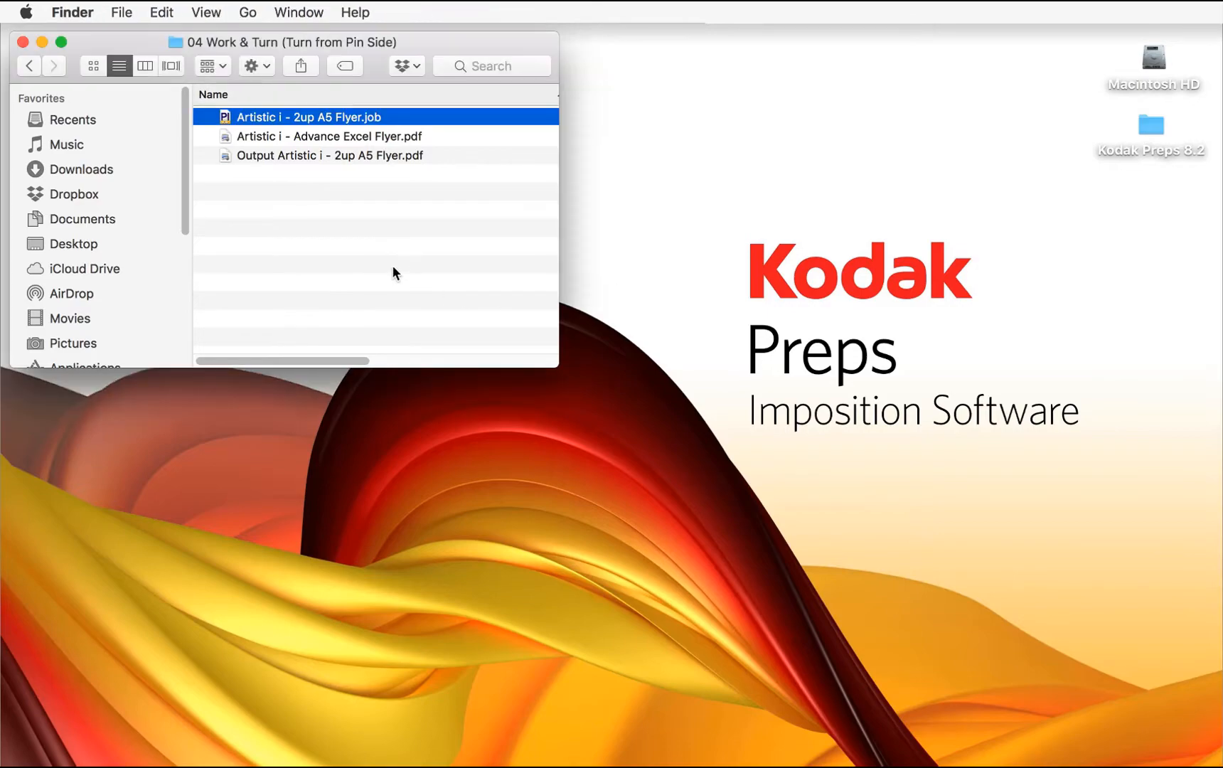
{"action": "key", "text": "Down"}
{"action": "key", "text": "Down"}
{"action": "key", "text": "cmd+o"}
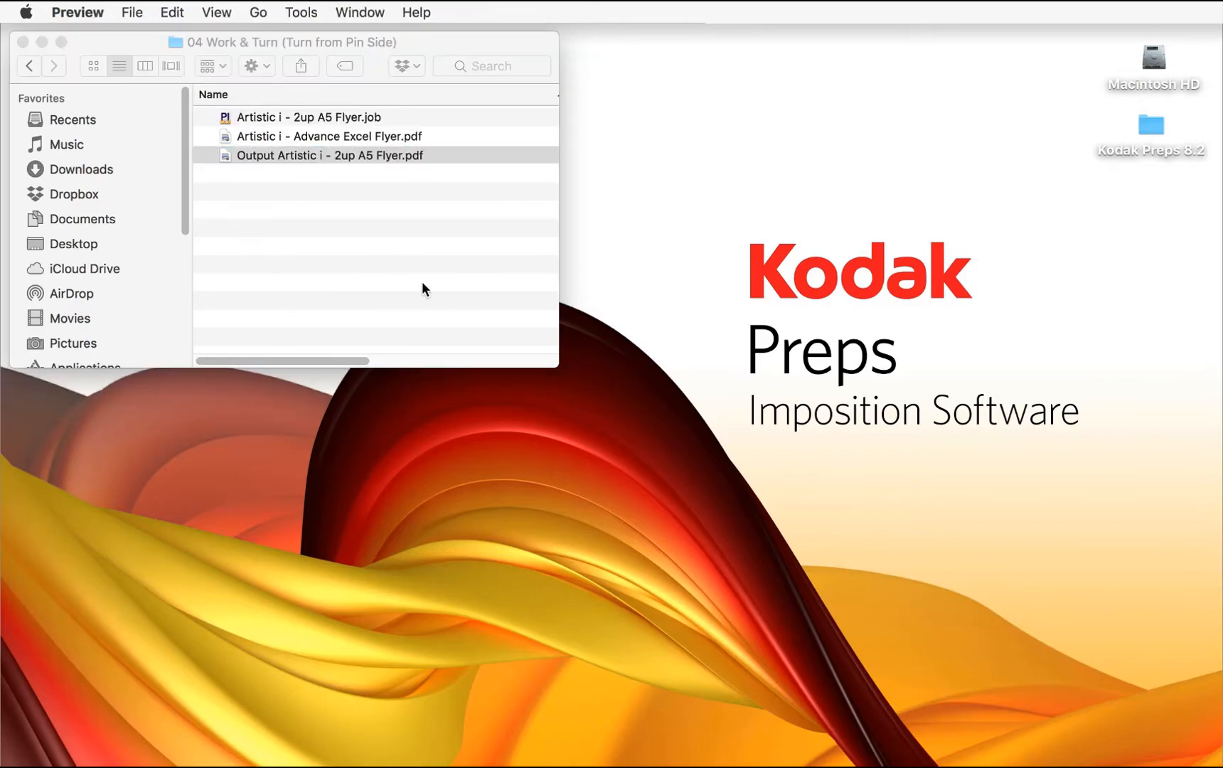
- Examine the imposed PDF's front and back pages and printing marks at close and full-sheet size, then close it
{"action": "key", "text": "cmd+0"}
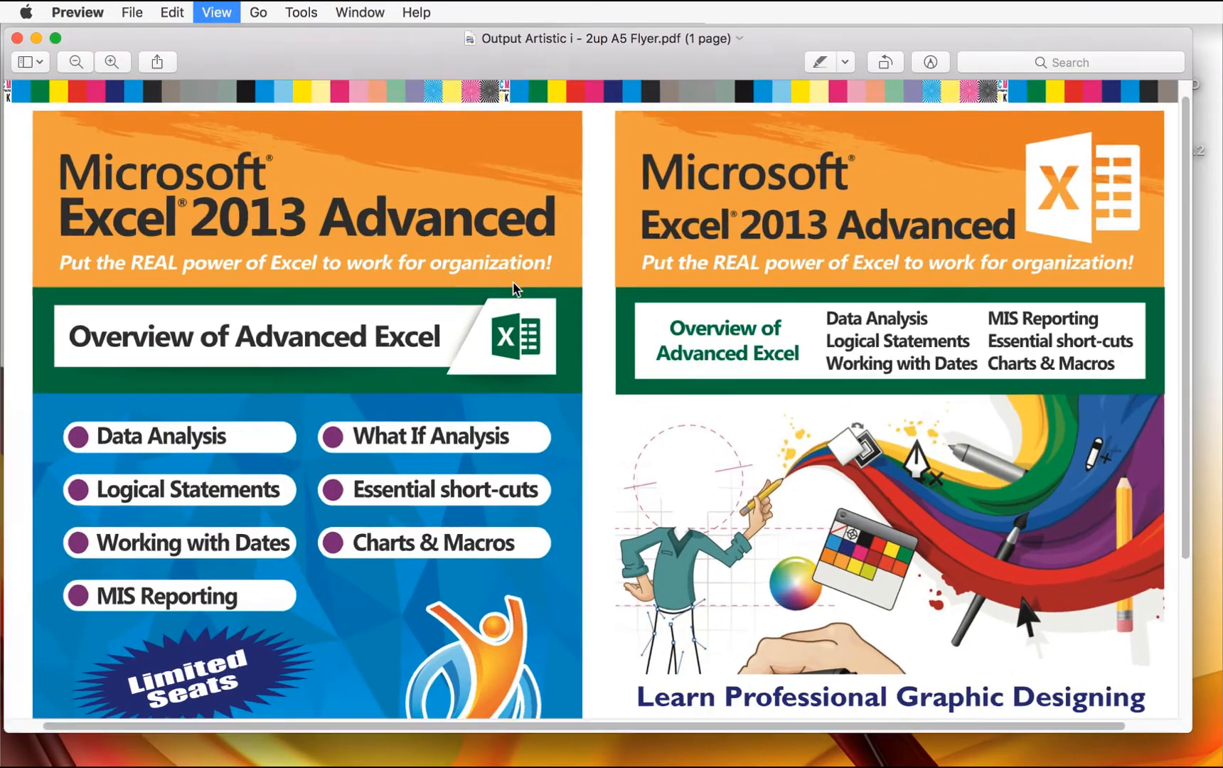
{"action": "key", "text": "super+minus"}
{"action": "key", "text": "super+minus"}
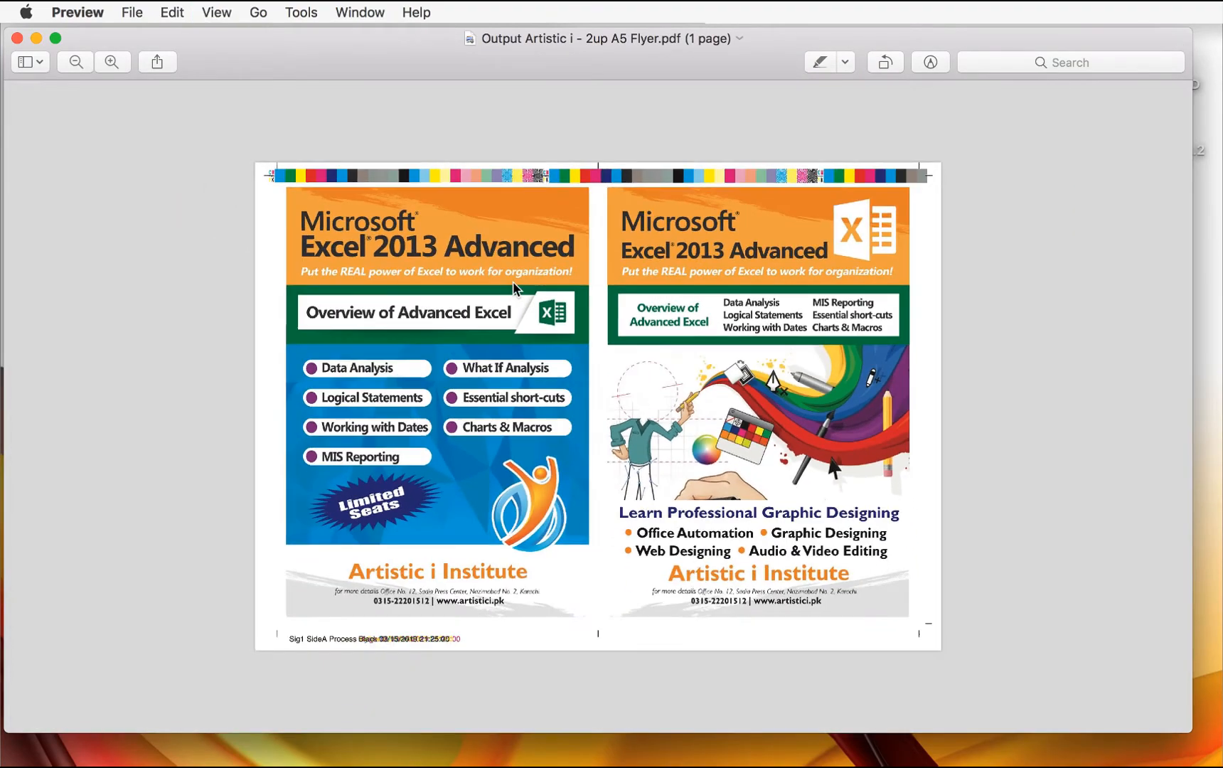
{"action": "key", "text": "super+plus"}
{"action": "key", "text": "super+plus"}
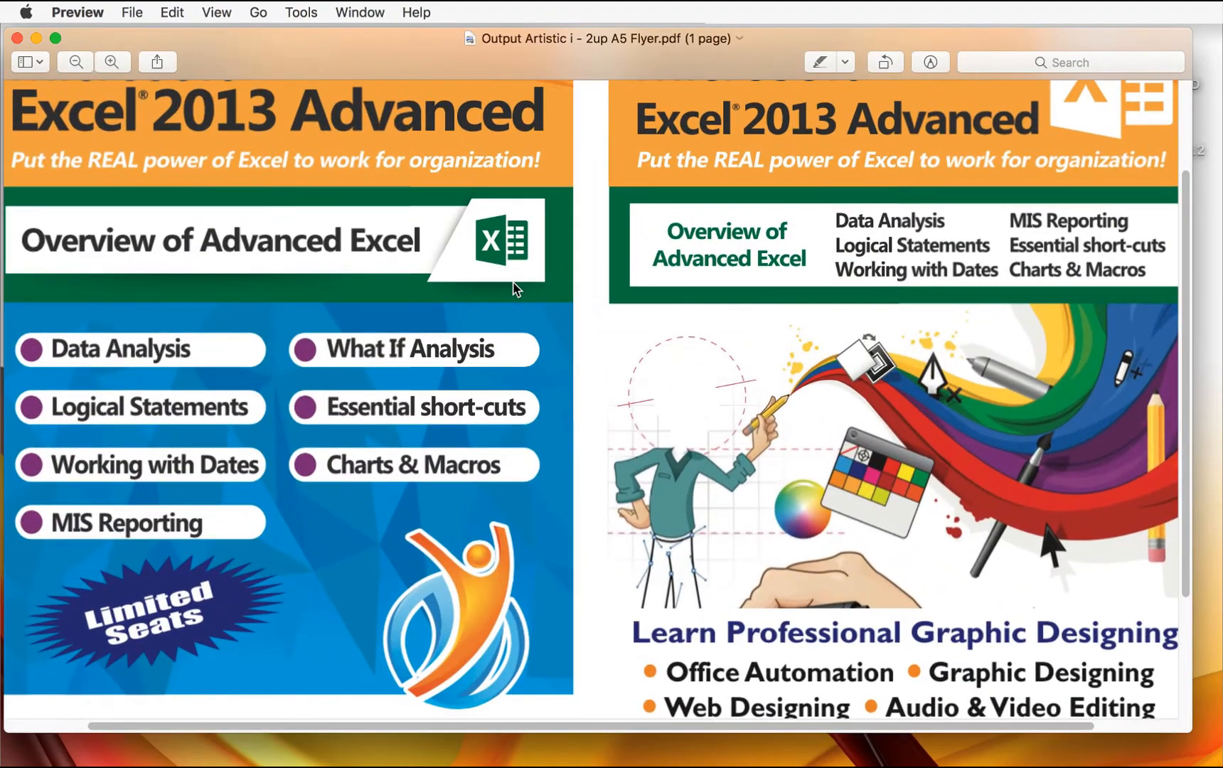
{"action": "key", "text": "super+minus"}
{"action": "key", "text": "super+minus"}
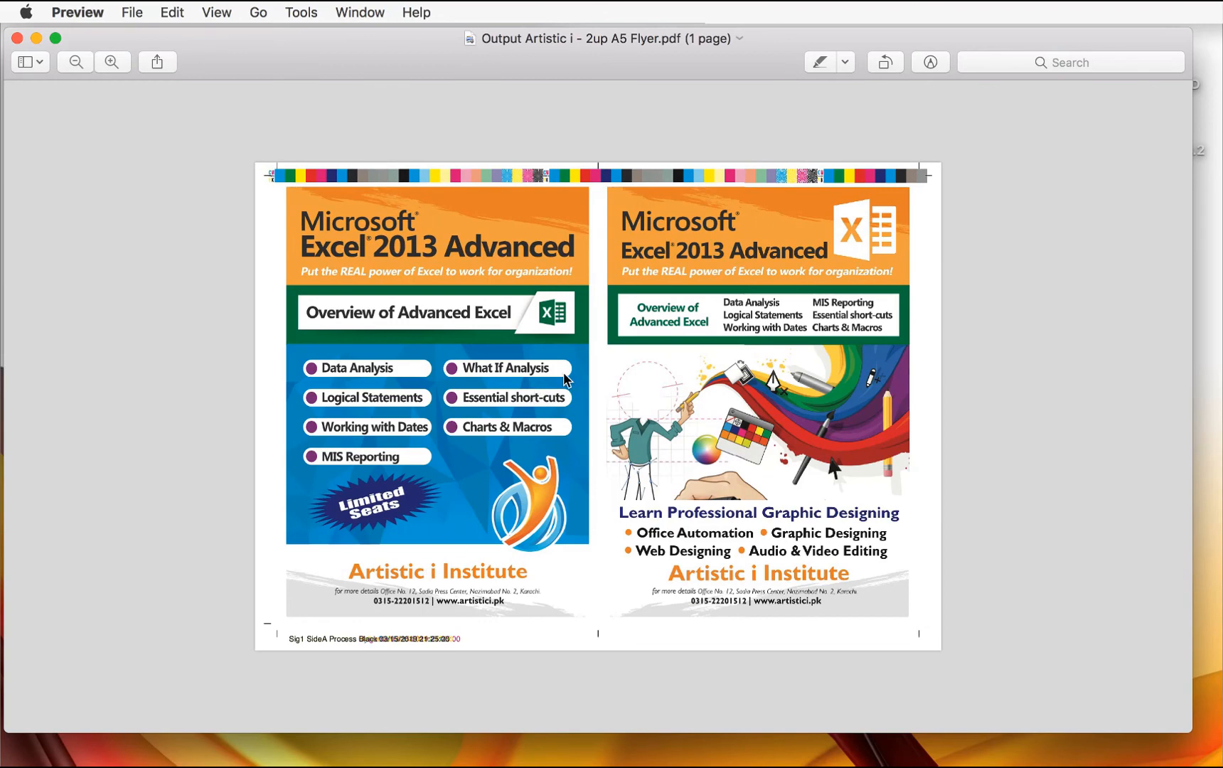
{"action": "key", "text": "super+w"}
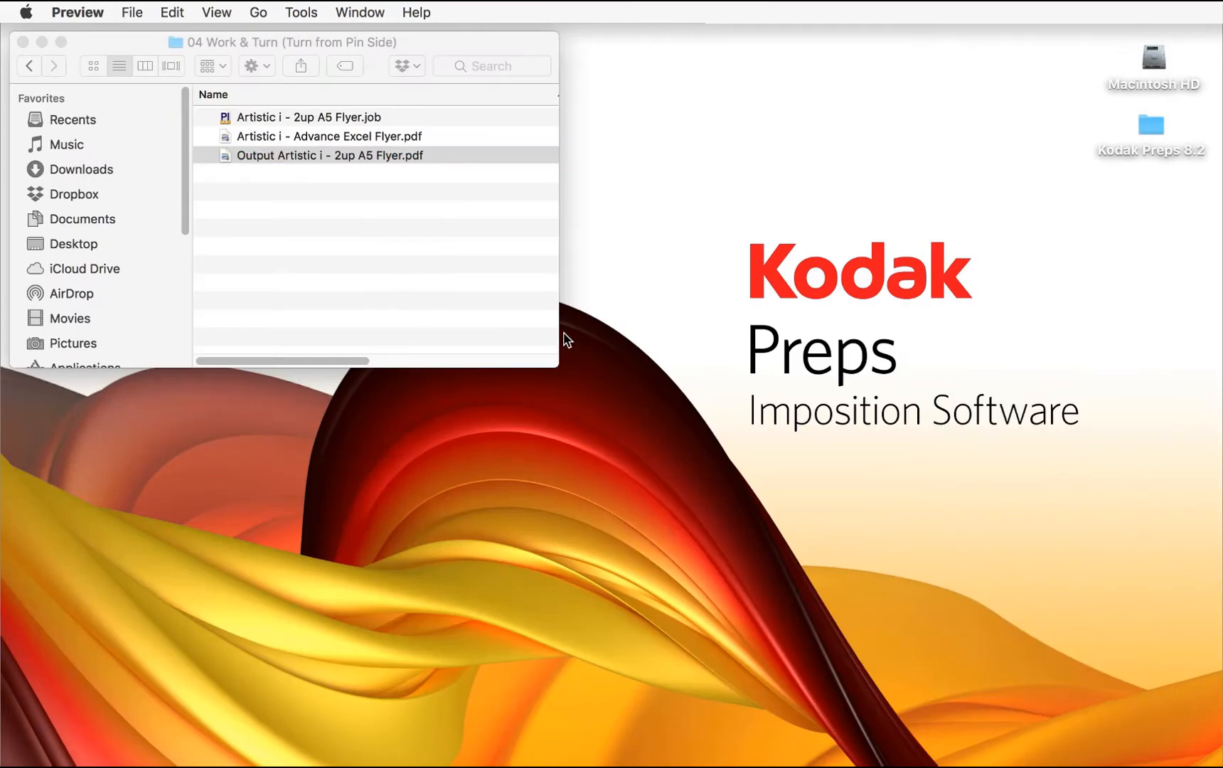
- Return to the Kodak Preps 8.2 folder in Finder and select the 04 Work & Turn (Turn from Pin Side) folder
{"action": "key", "text": "super+Up"}
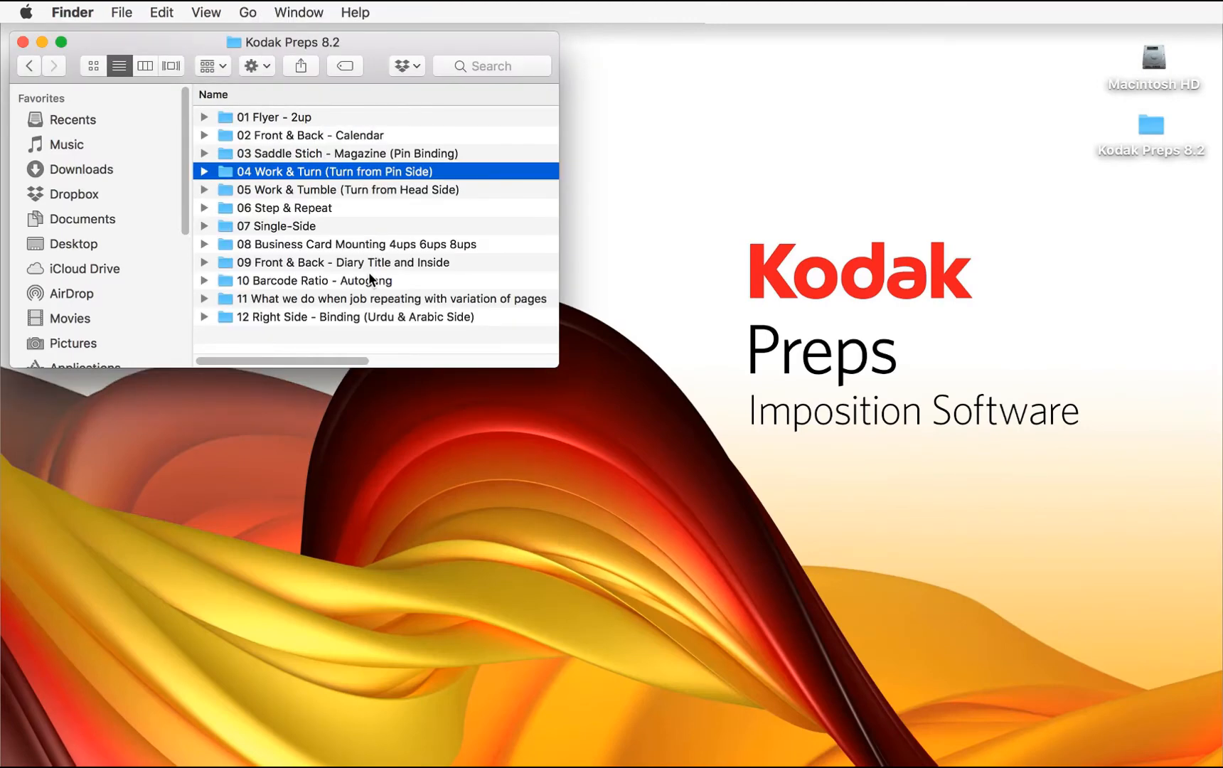
{"action": "key", "text": "Down"}
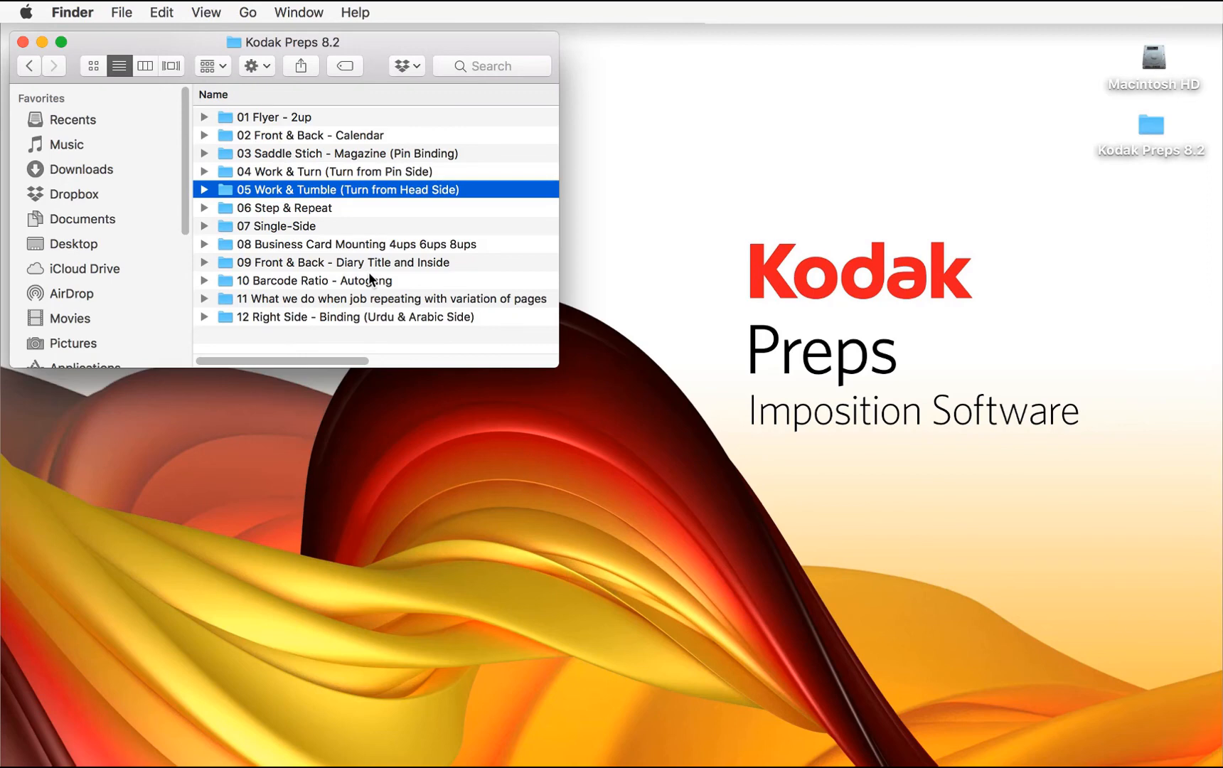
{"action": "left_click", "coordinate": [421, 171]}
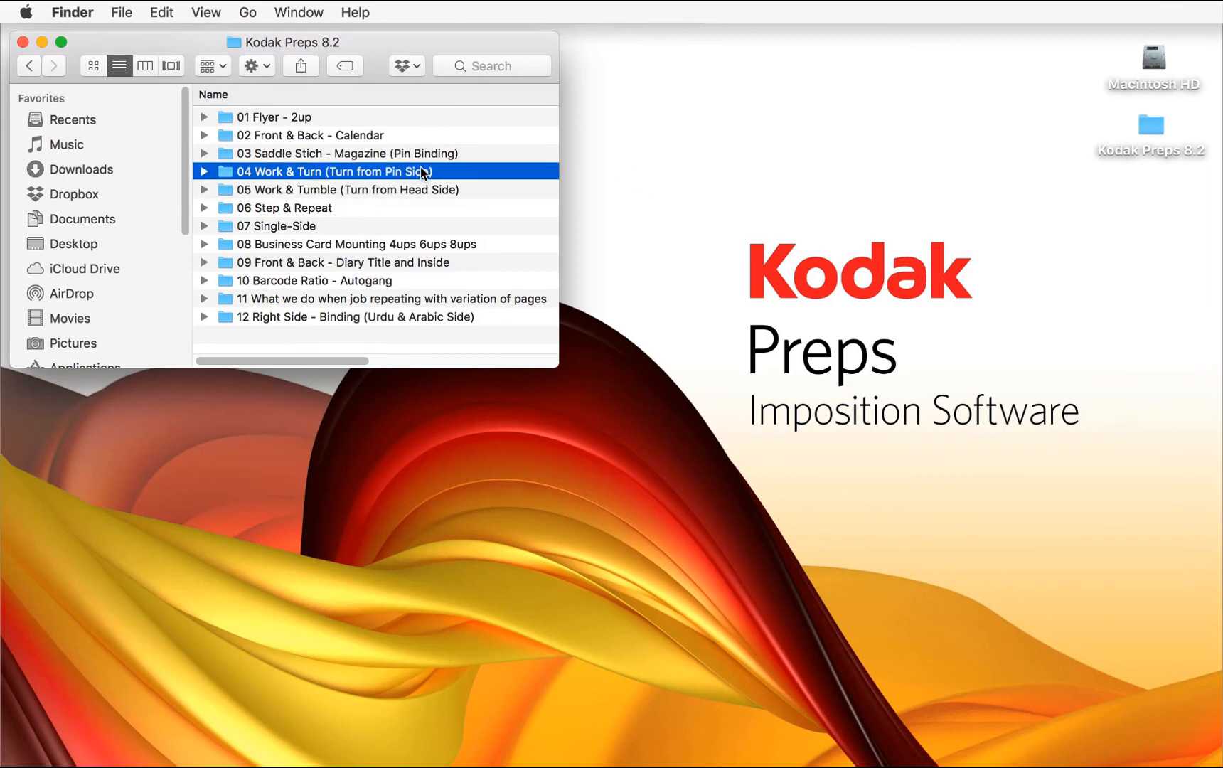